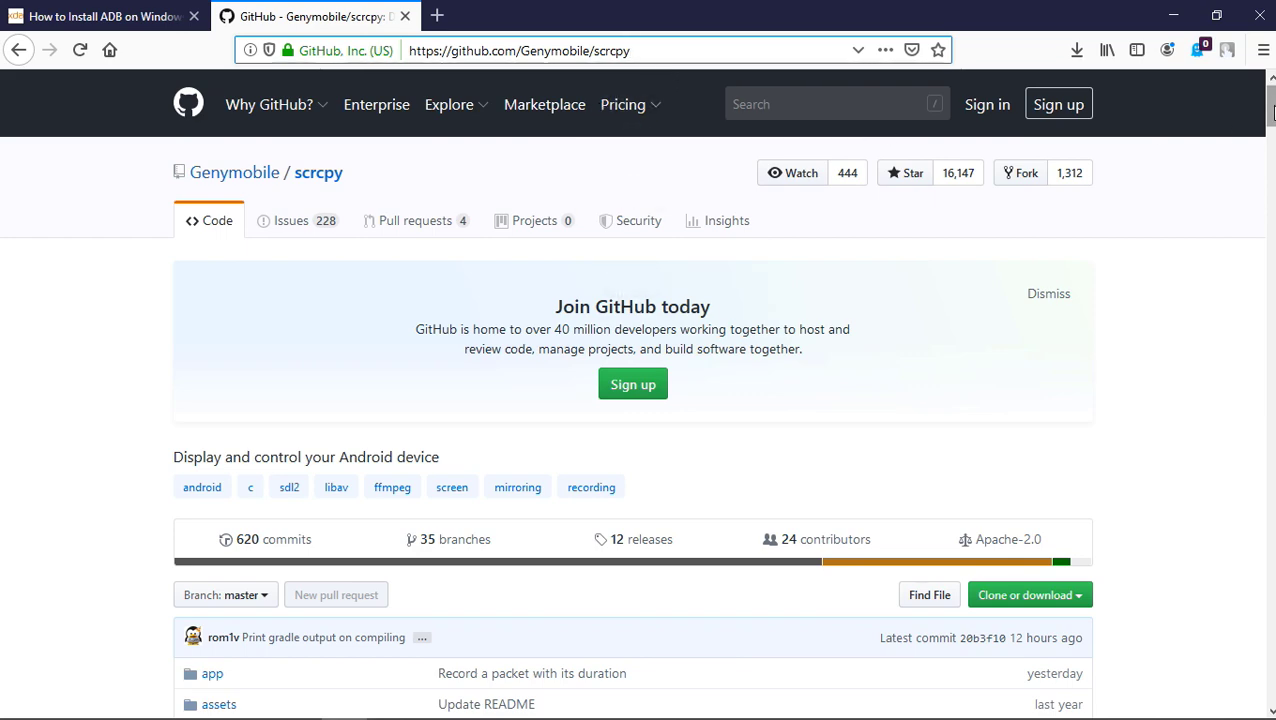
Try to download scrcpy-win64-v1.10.zip from the Windows section of the scrcpy README.
{"action": "left_click_drag", "start_coordinate": [1272, 112], "coordinate": [1272, 286]}
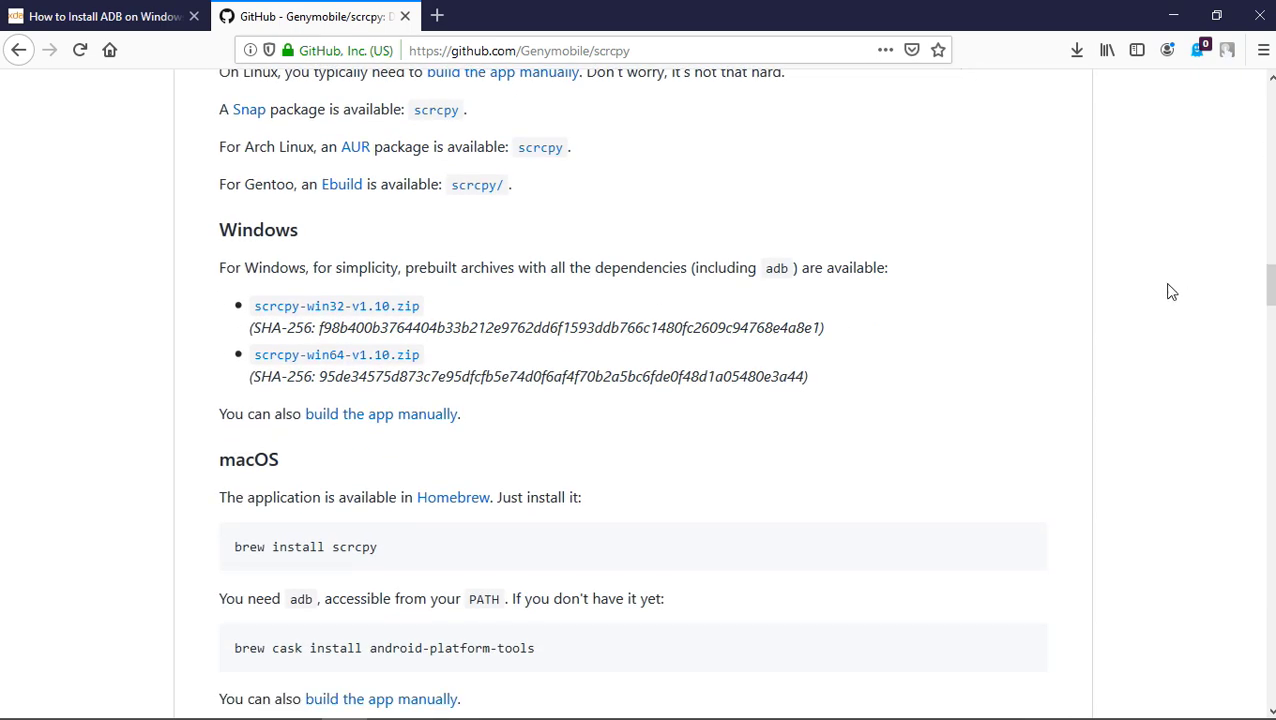
{"action": "scroll", "coordinate": [806, 262], "scroll_direction": "up", "scroll_amount": 2}
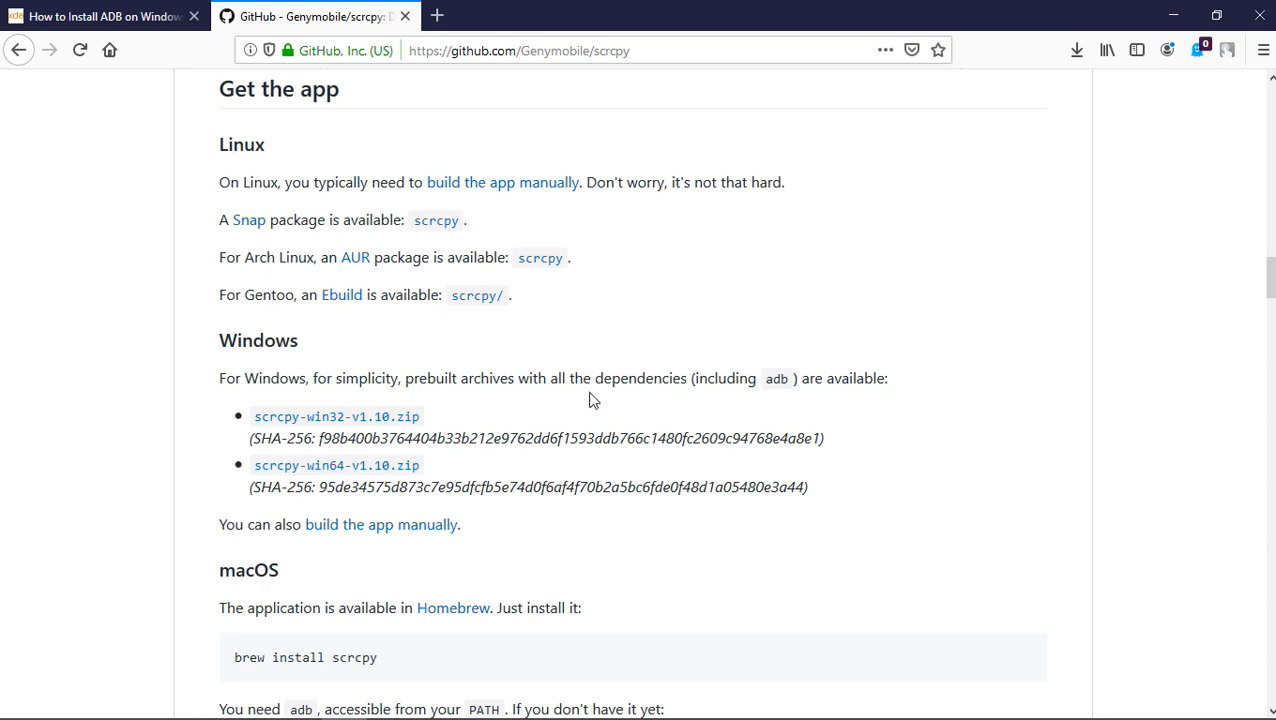
{"action": "left_click_drag", "start_coordinate": [226, 340], "coordinate": [296, 340]}
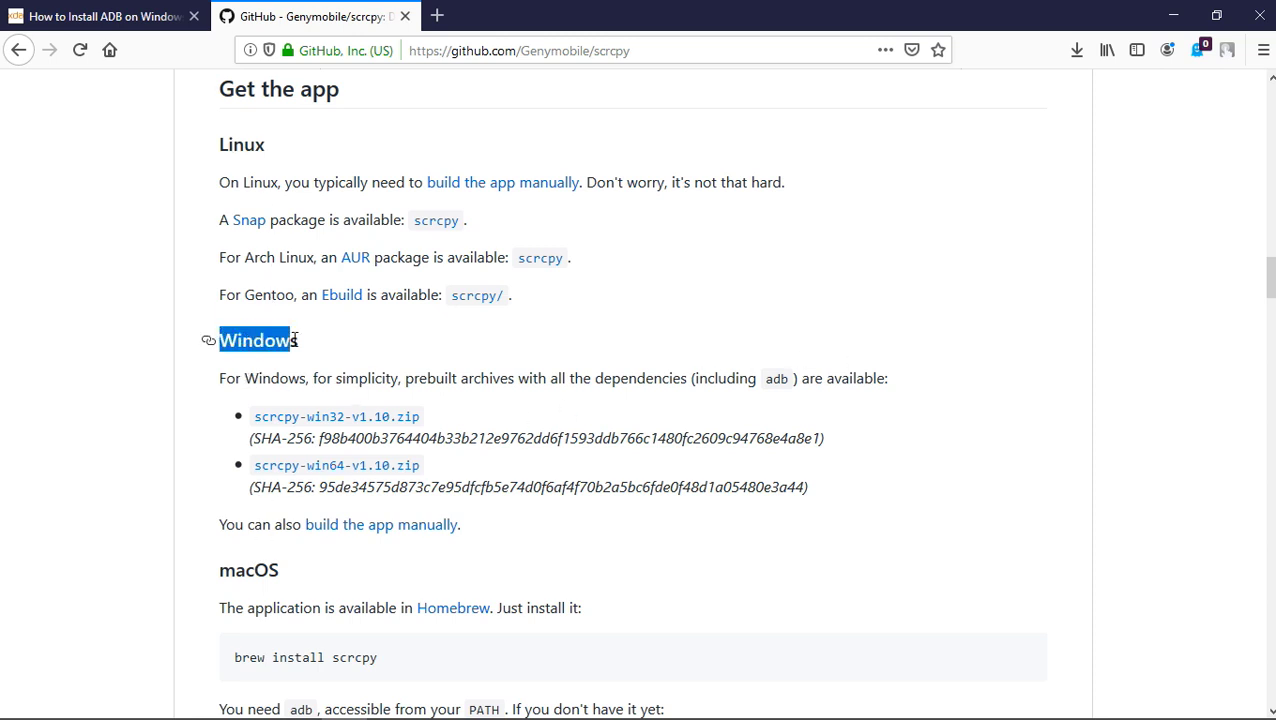
{"action": "left_click", "coordinate": [265, 338]}
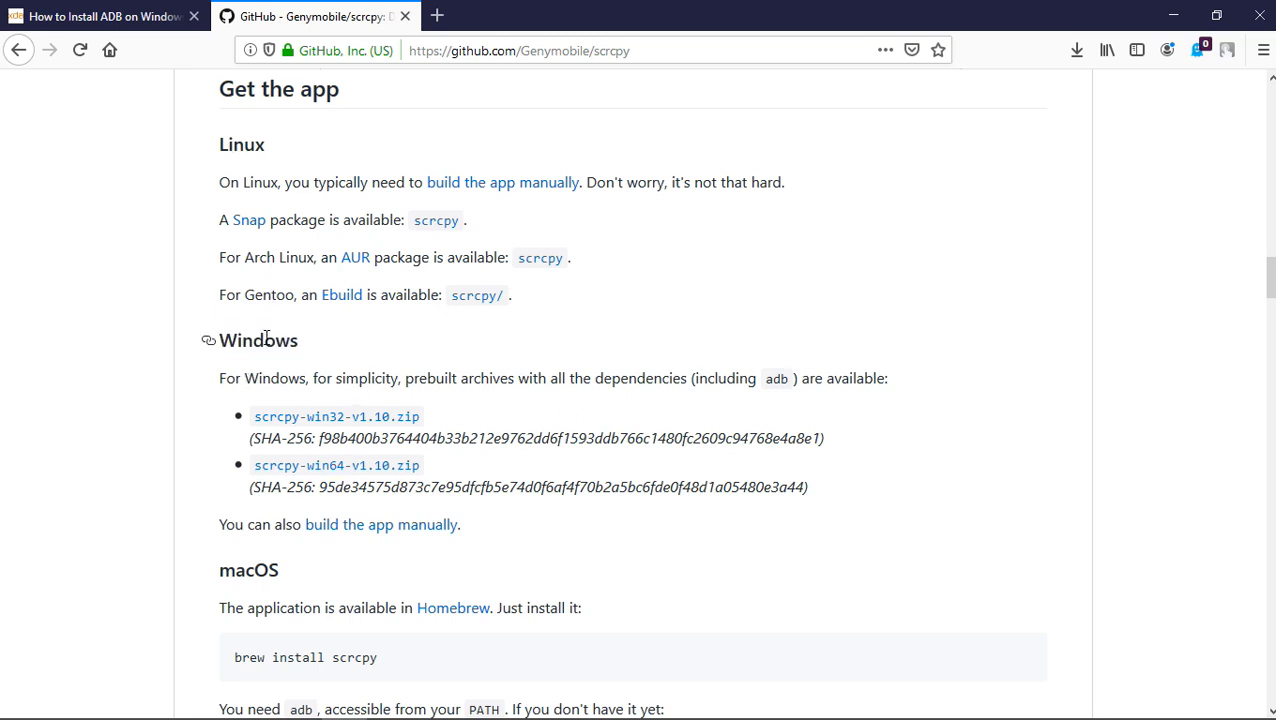
{"action": "left_click", "coordinate": [337, 468]}
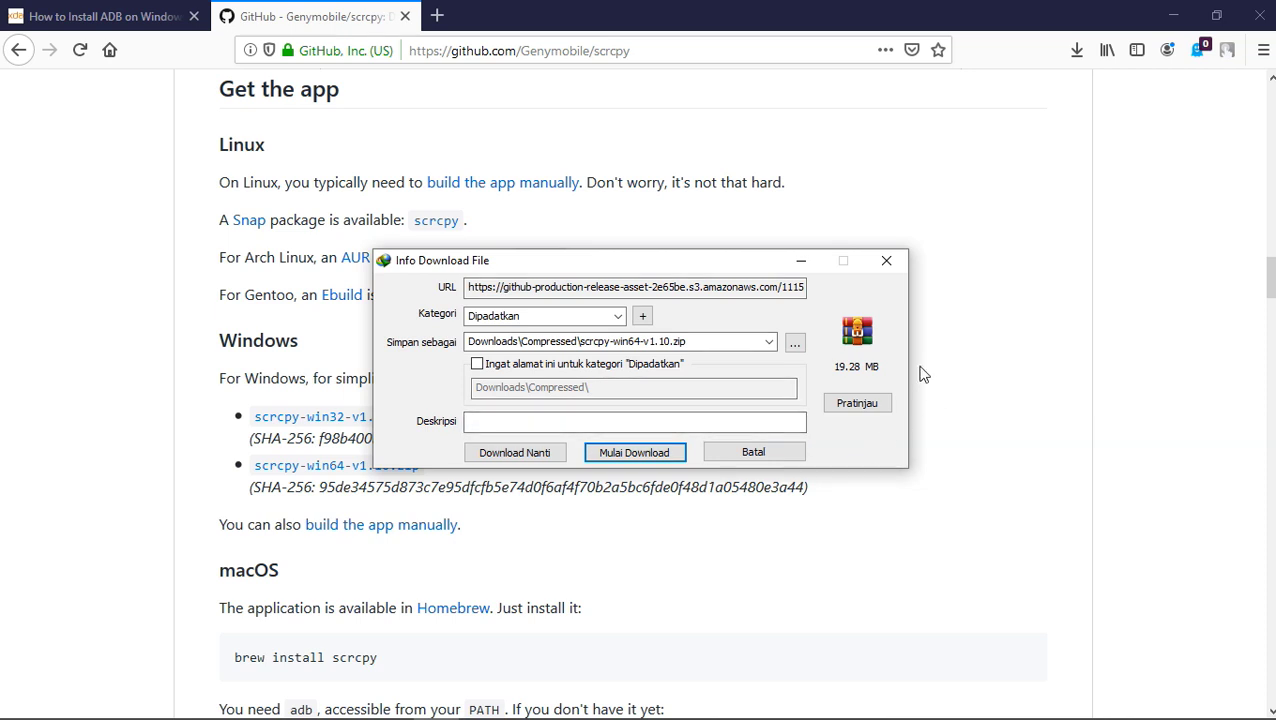
{"action": "left_click", "coordinate": [888, 262]}
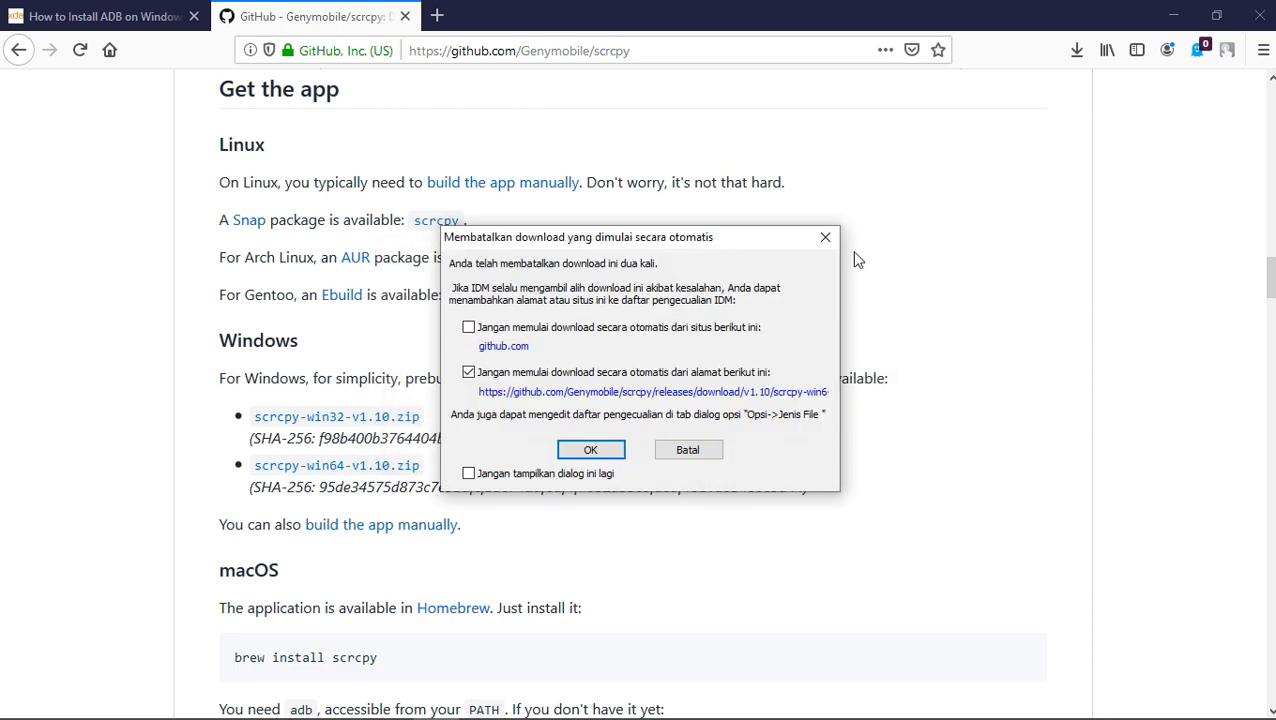
{"action": "left_click", "coordinate": [828, 244]}
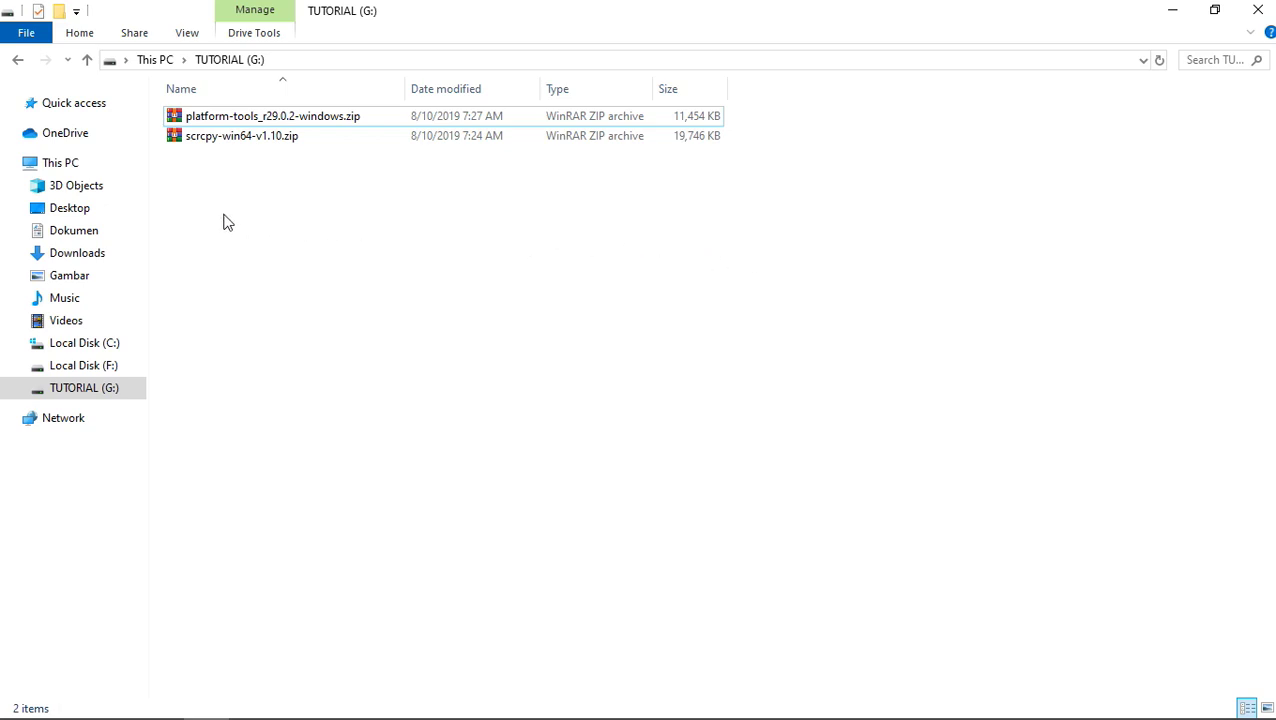
Extract platform-tools_r29.0.2-windows.zip directly into the root of the TUTORIAL (G:) drive.
{"action": "left_click", "coordinate": [224, 120]}
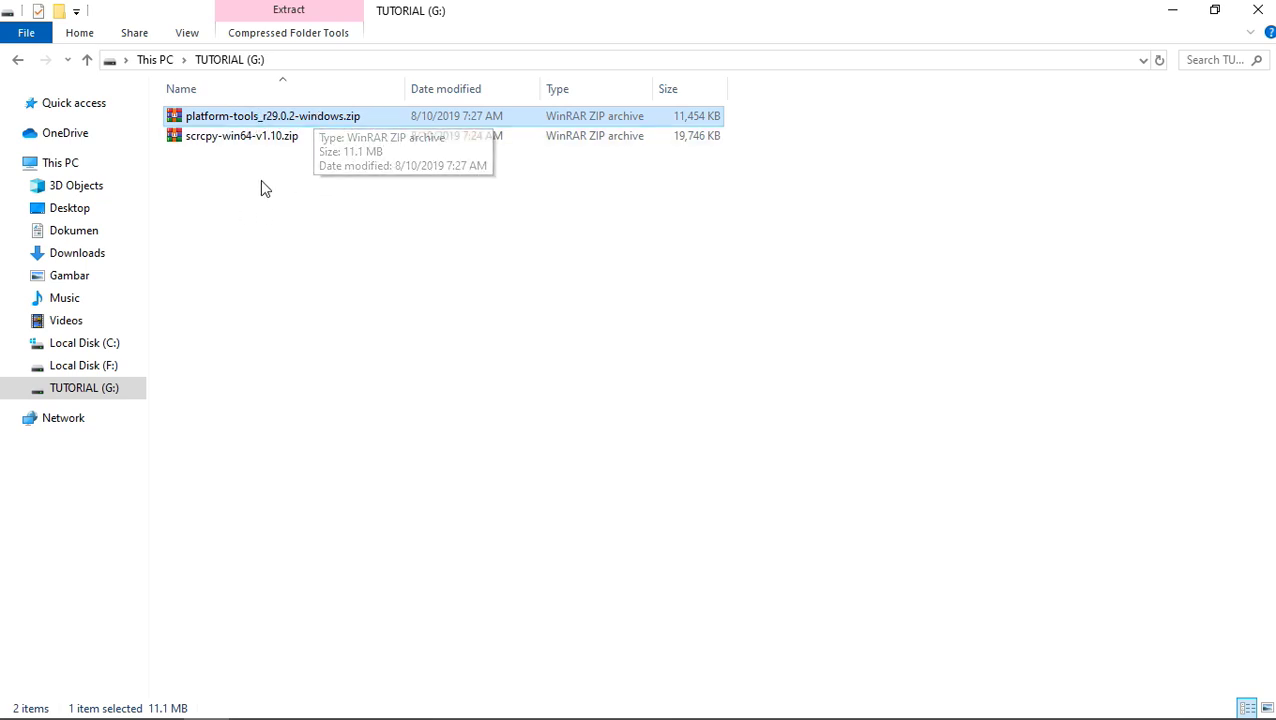
{"action": "right_click", "coordinate": [302, 119]}
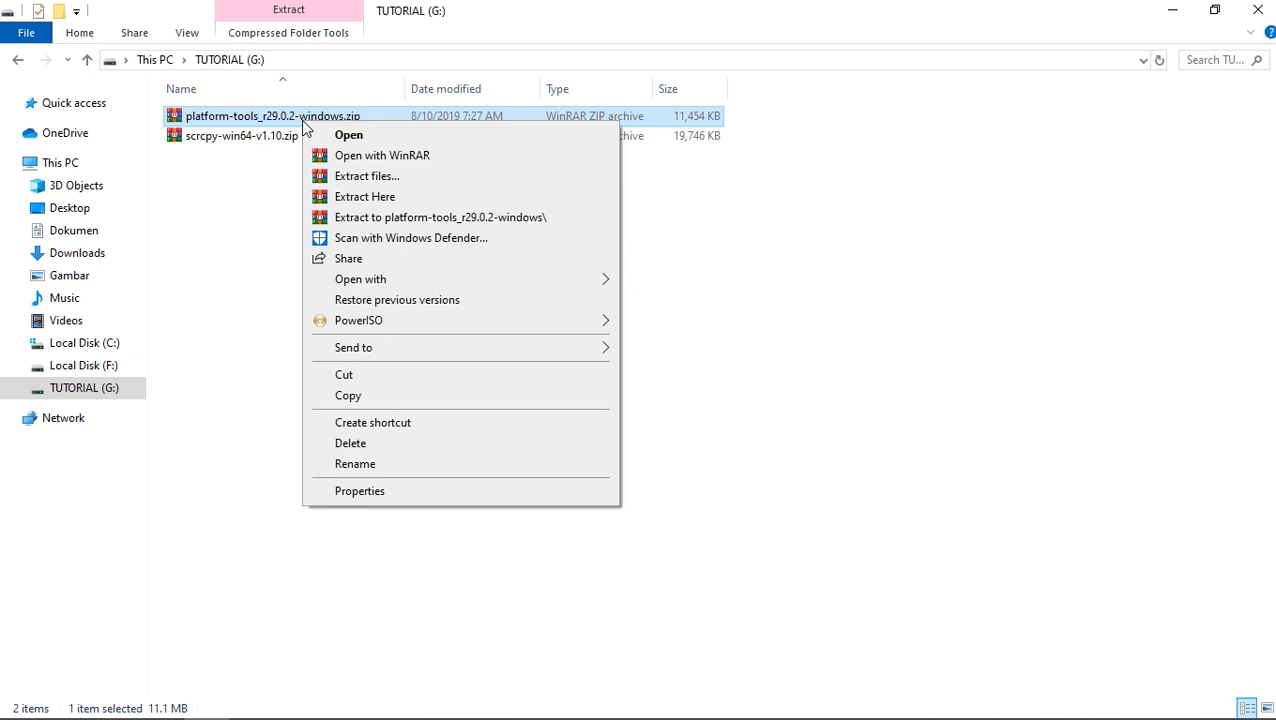
{"action": "left_click", "coordinate": [405, 204]}
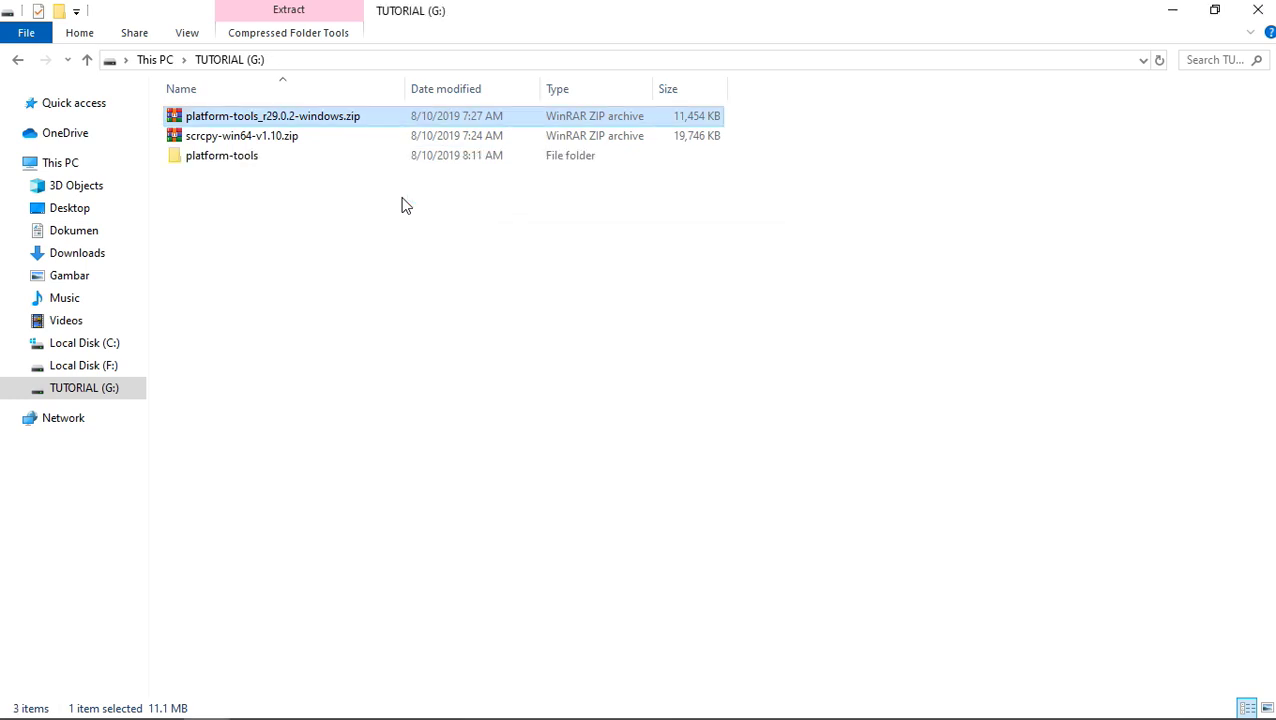
{"action": "left_click", "coordinate": [250, 160]}
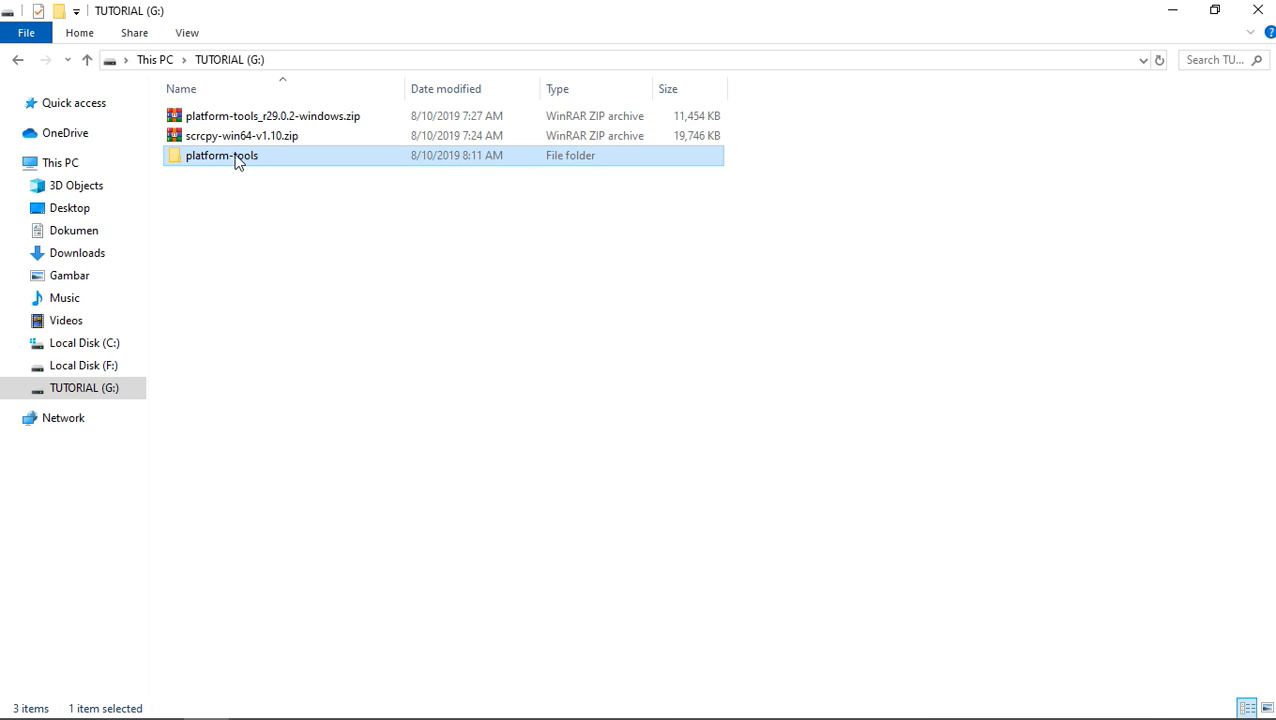
{"action": "left_click", "coordinate": [246, 190]}
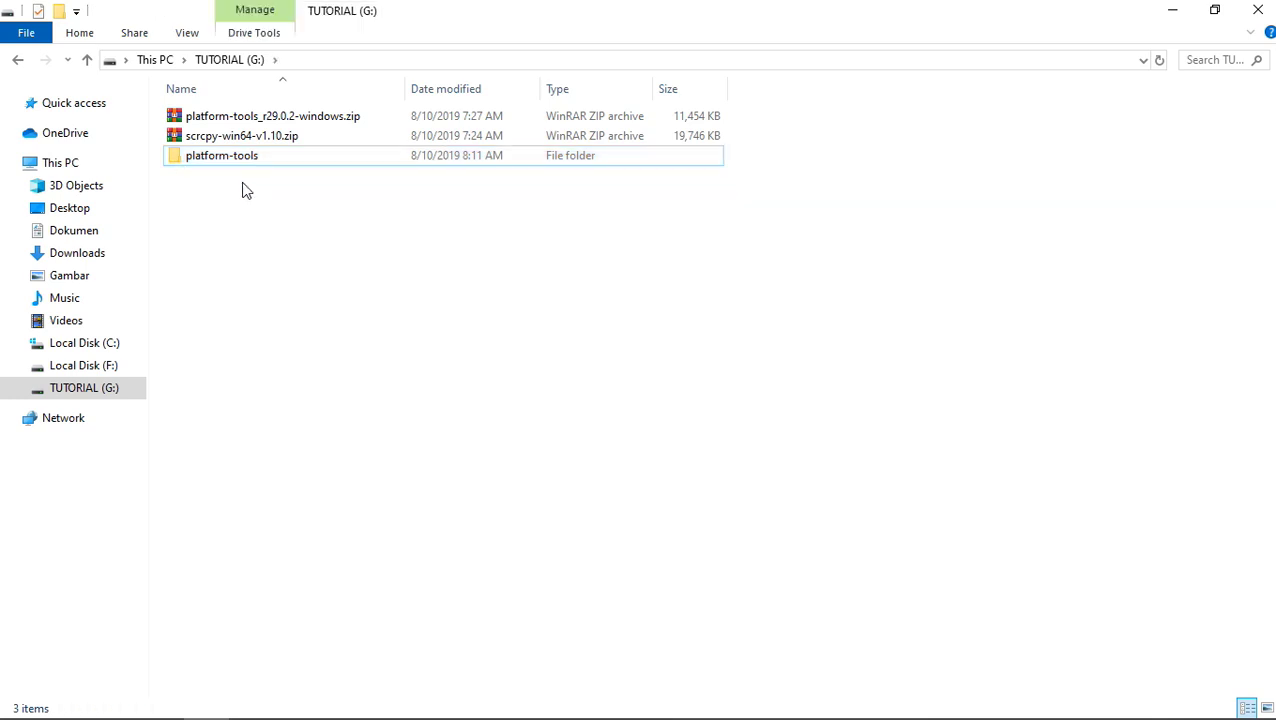
Create a new folder named adb on the TUTORIAL (G:) drive.
{"action": "right_click", "coordinate": [304, 191]}
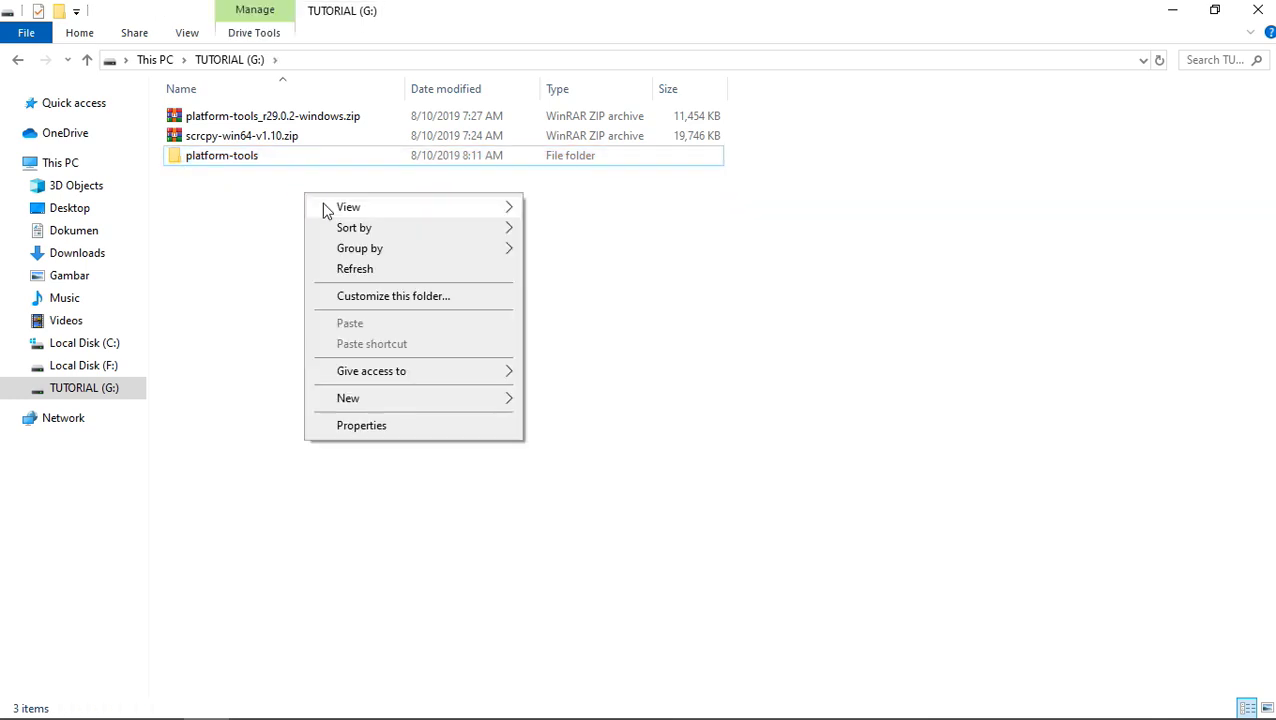
{"action": "mouse_move", "coordinate": [478, 400]}
{"action": "left_click", "coordinate": [563, 400]}
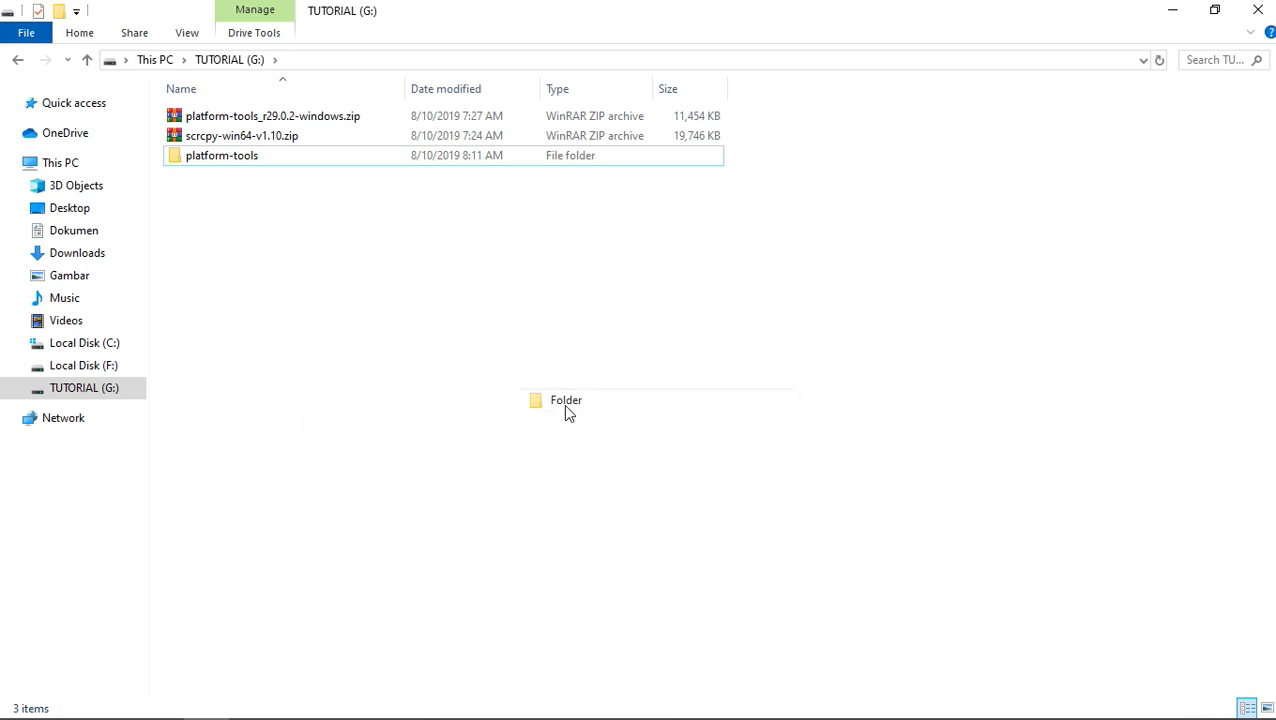
{"action": "type", "text": "adb"}
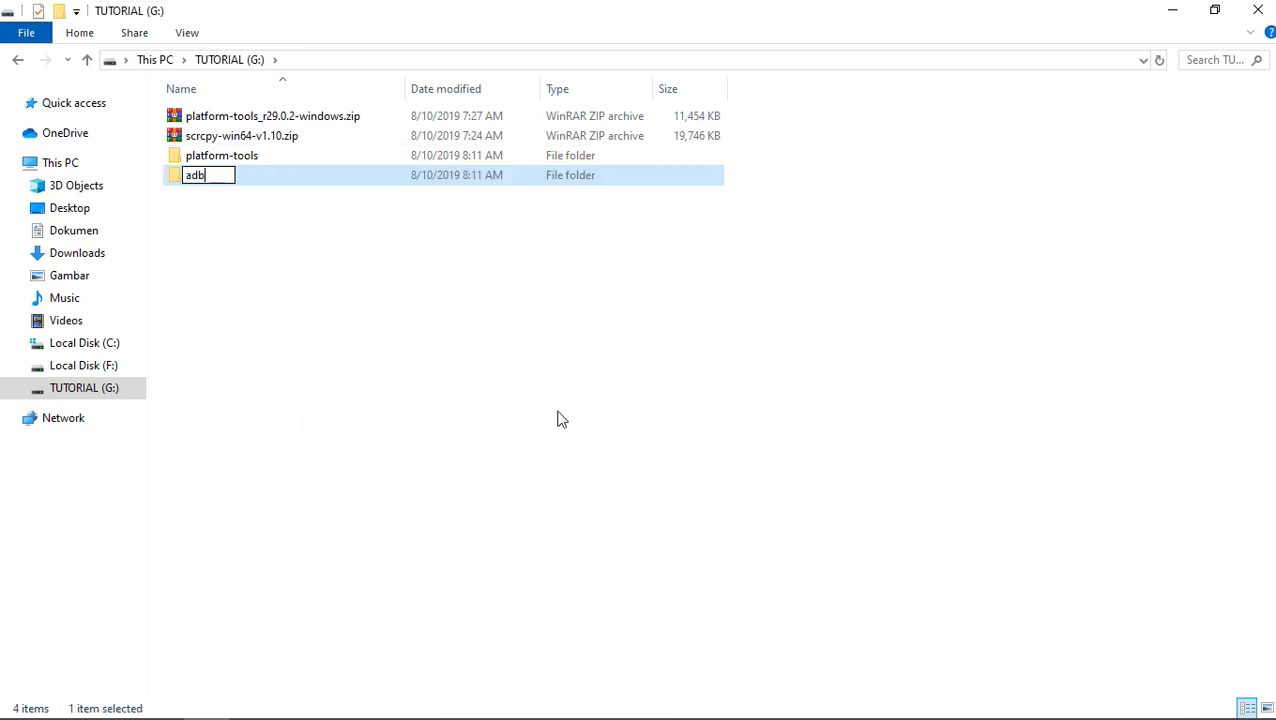
{"action": "left_click", "coordinate": [544, 410]}
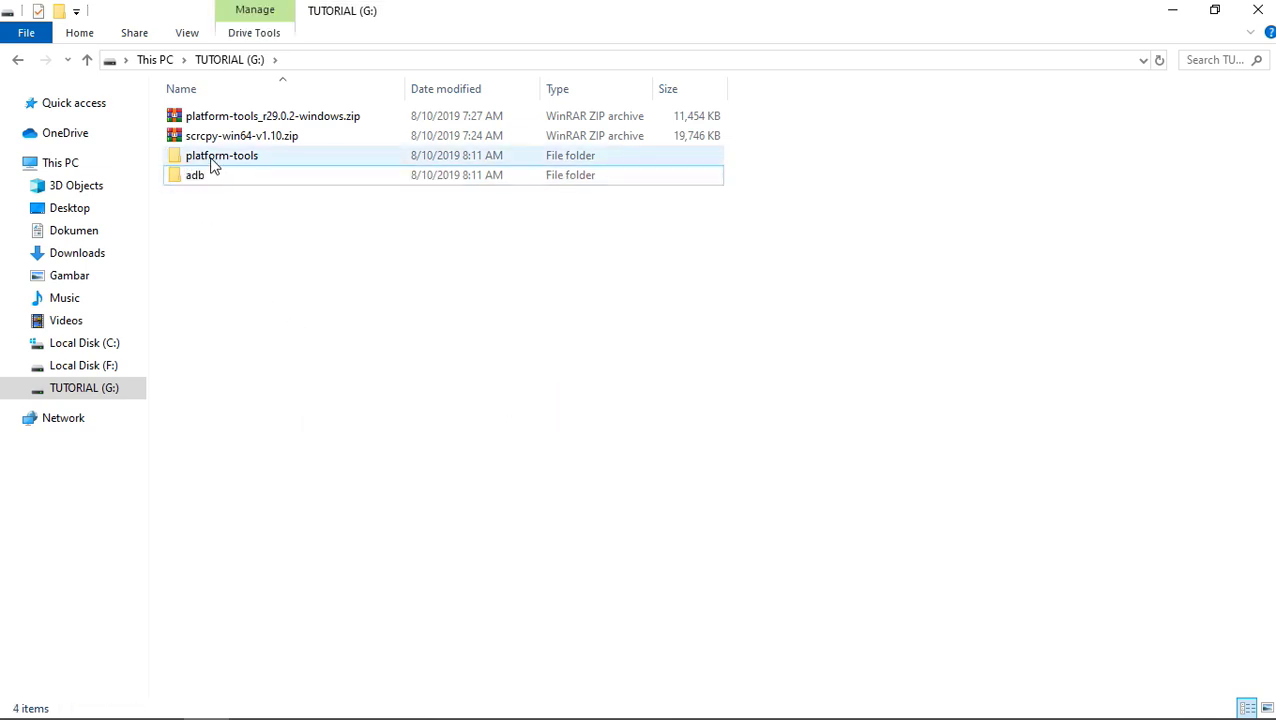
Move the platform-tools folder into the adb folder.
{"action": "left_click", "coordinate": [206, 162]}
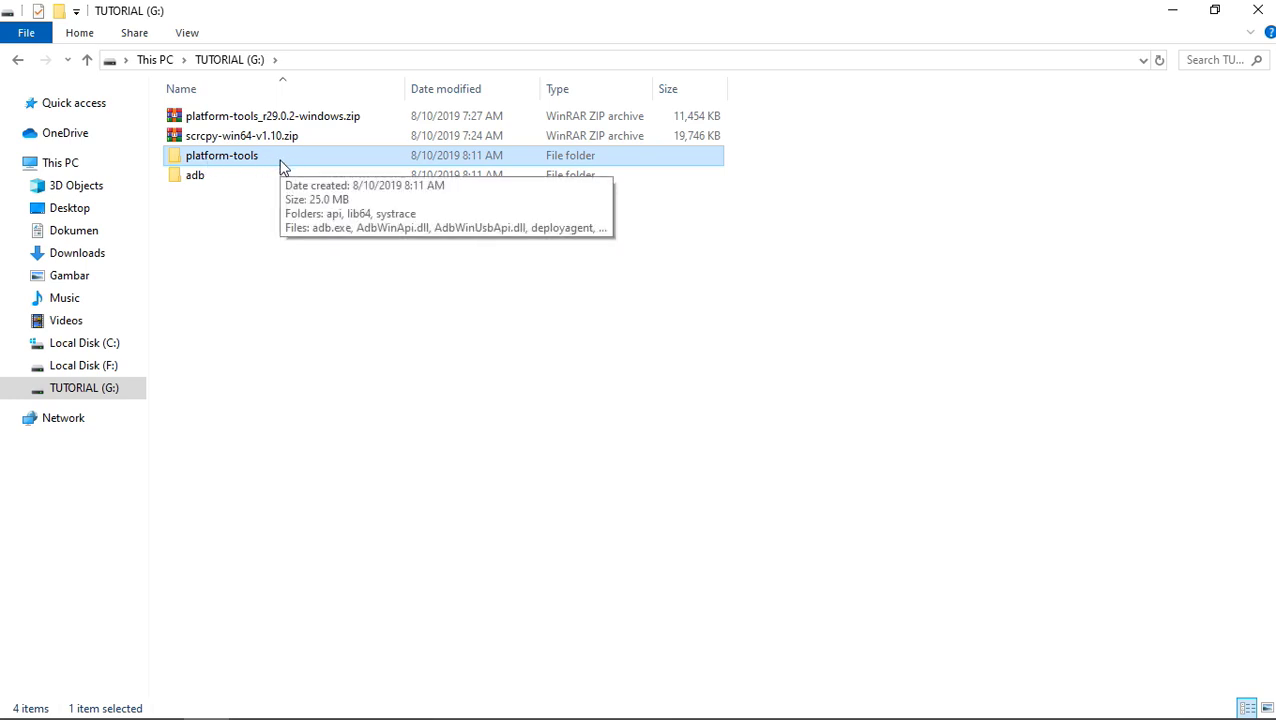
{"action": "key", "text": "ctrl+x"}
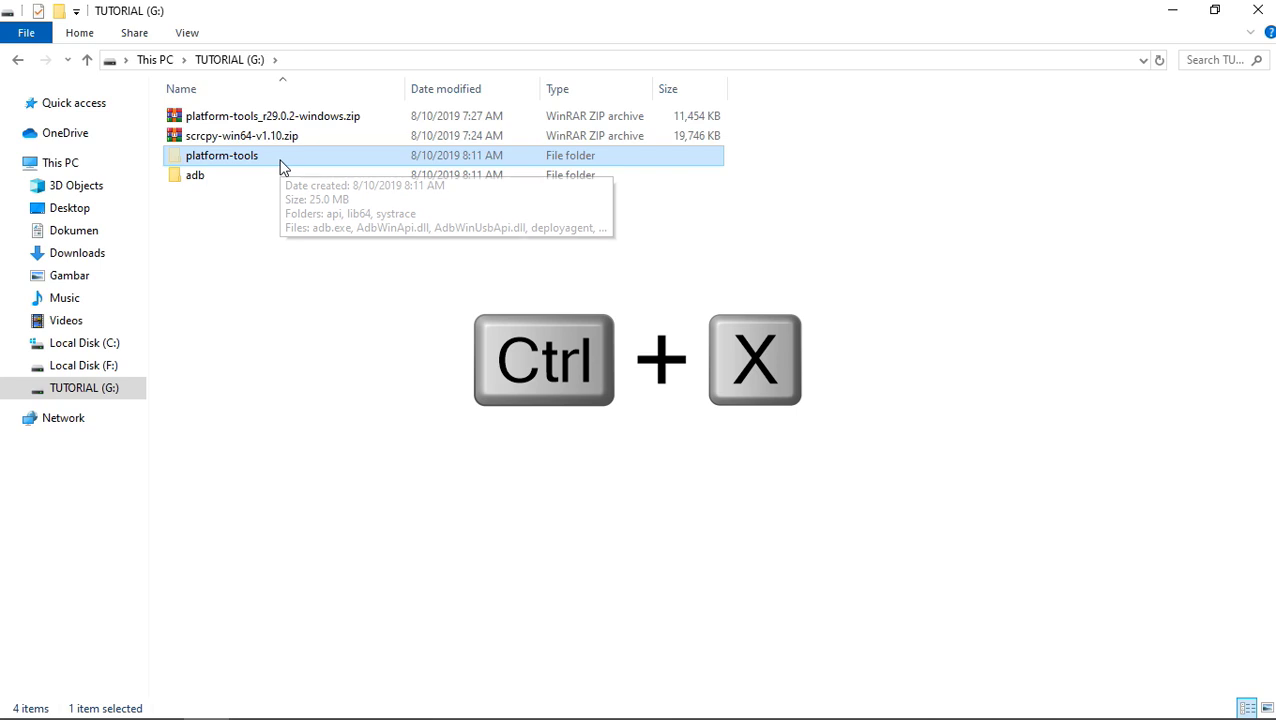
{"action": "double_click", "coordinate": [224, 177]}
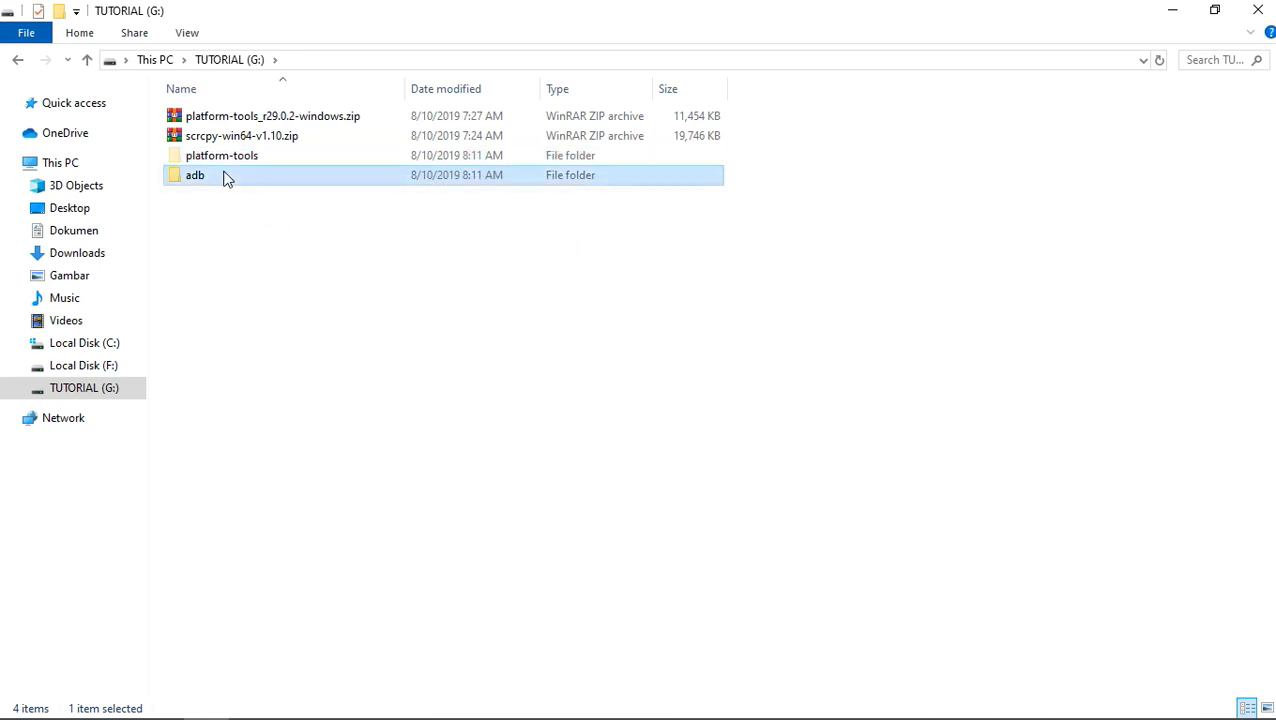
{"action": "key", "text": "ctrl+v"}
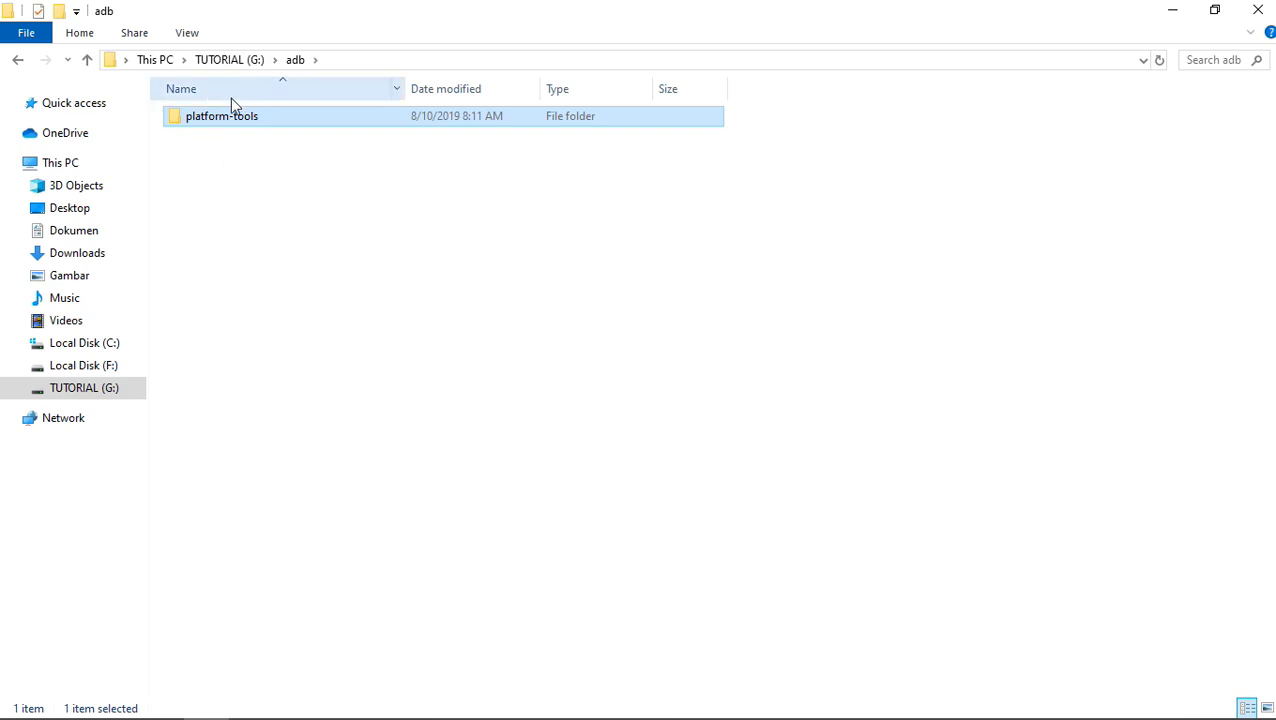
Return to the TUTORIAL (G:) drive, open scrcpy-win64-v1.10.zip in WinRAR and select all the files in it.
{"action": "left_click", "coordinate": [216, 62]}
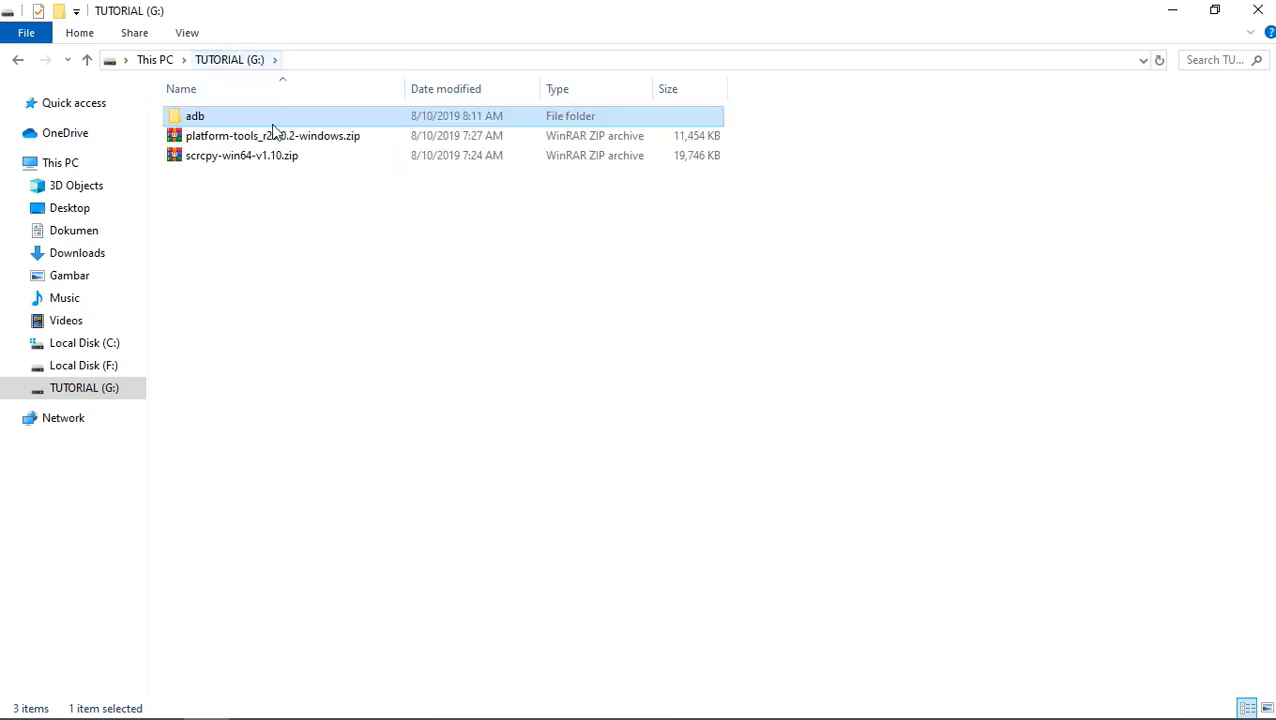
{"action": "left_click", "coordinate": [247, 213]}
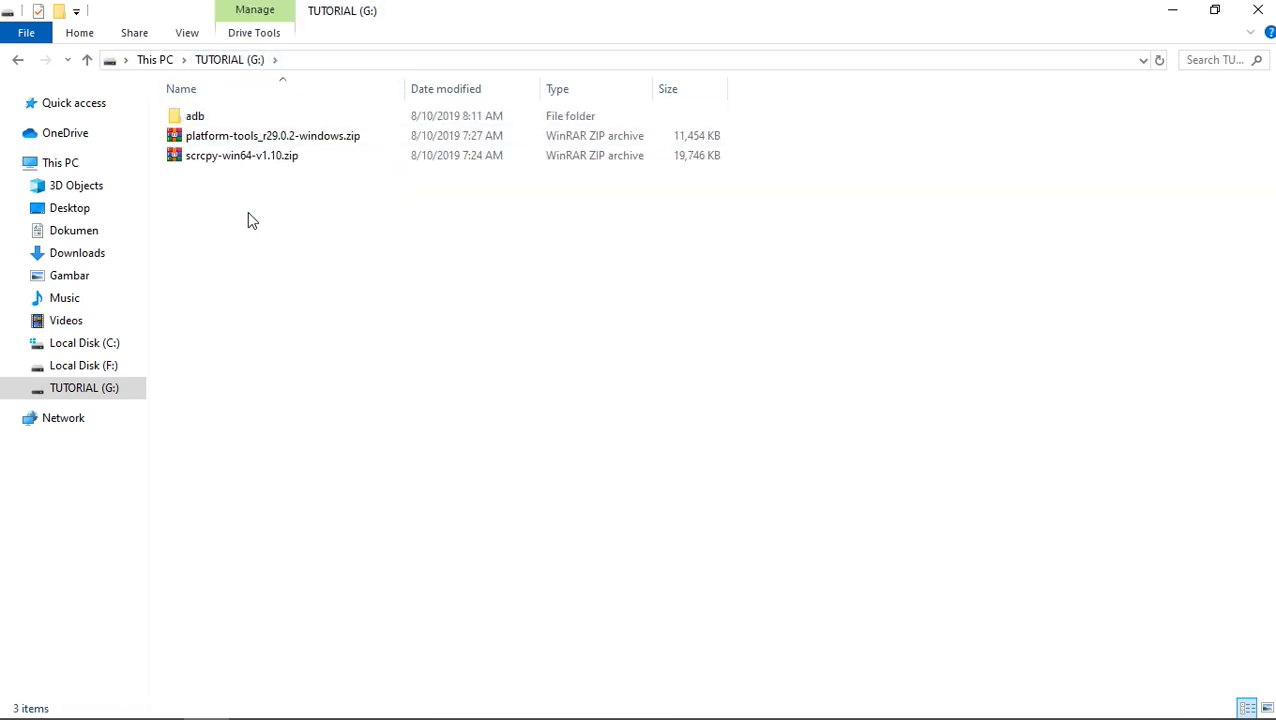
{"action": "left_click", "coordinate": [219, 163]}
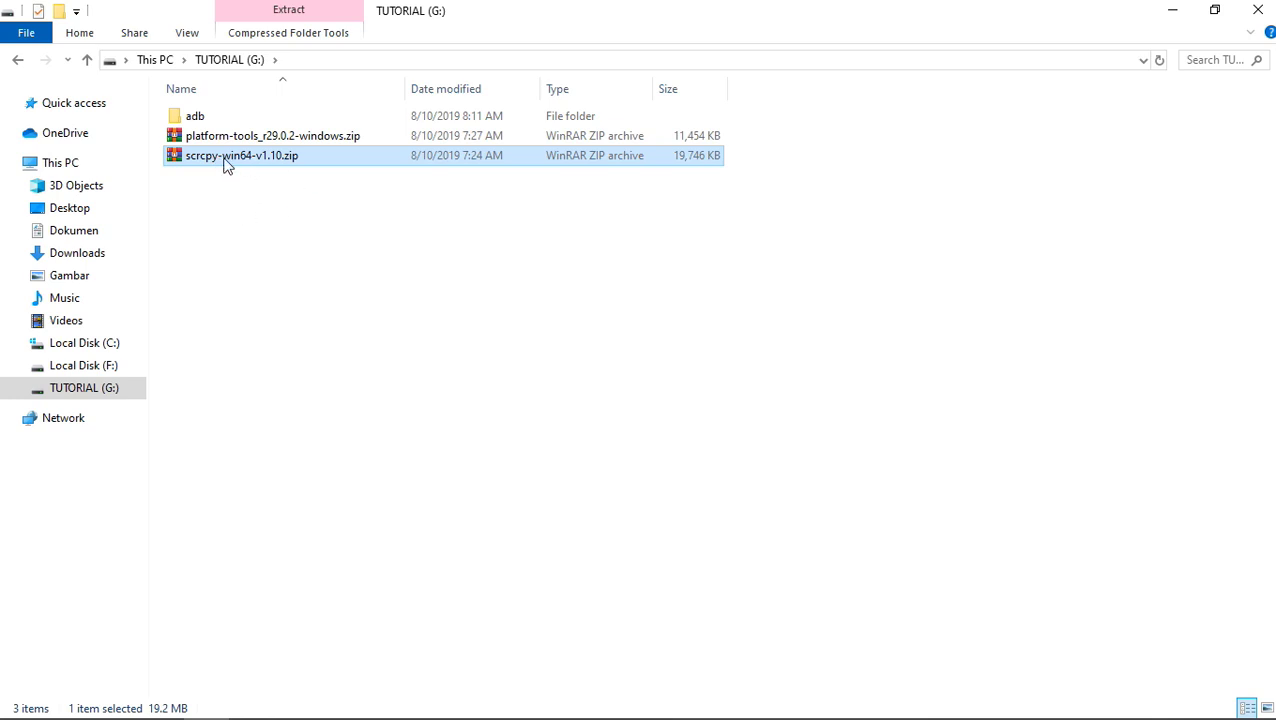
{"action": "double_click", "coordinate": [226, 165]}
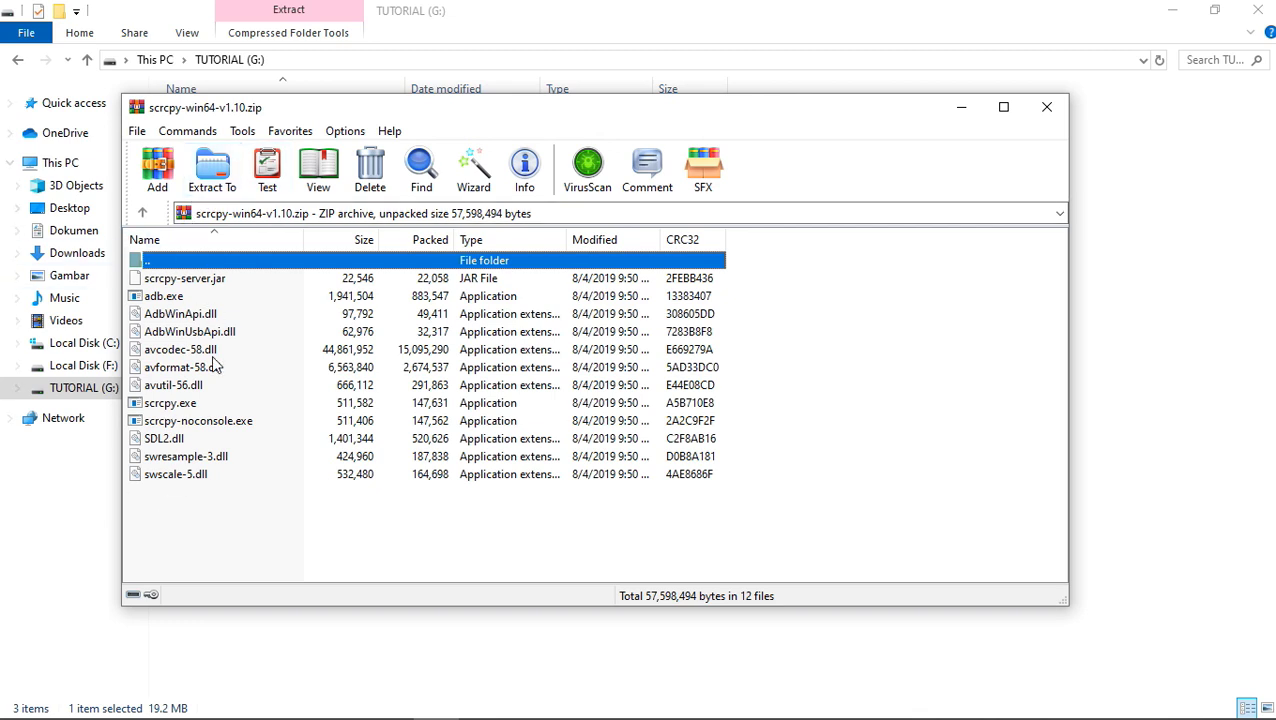
{"action": "left_click_drag", "start_coordinate": [222, 531], "coordinate": [166, 285]}
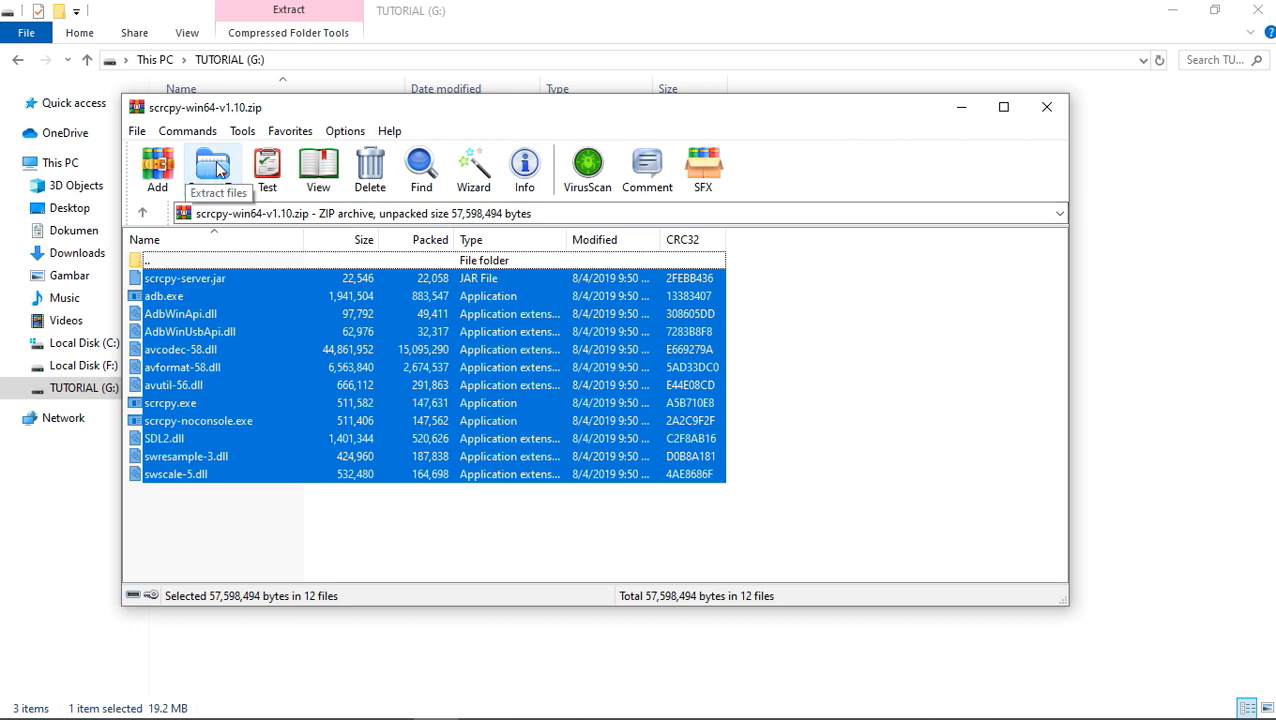
Extract the selected files to G:\adb\platform-tools, replacing all existing files, and close the archive.
{"action": "left_click", "coordinate": [213, 168]}
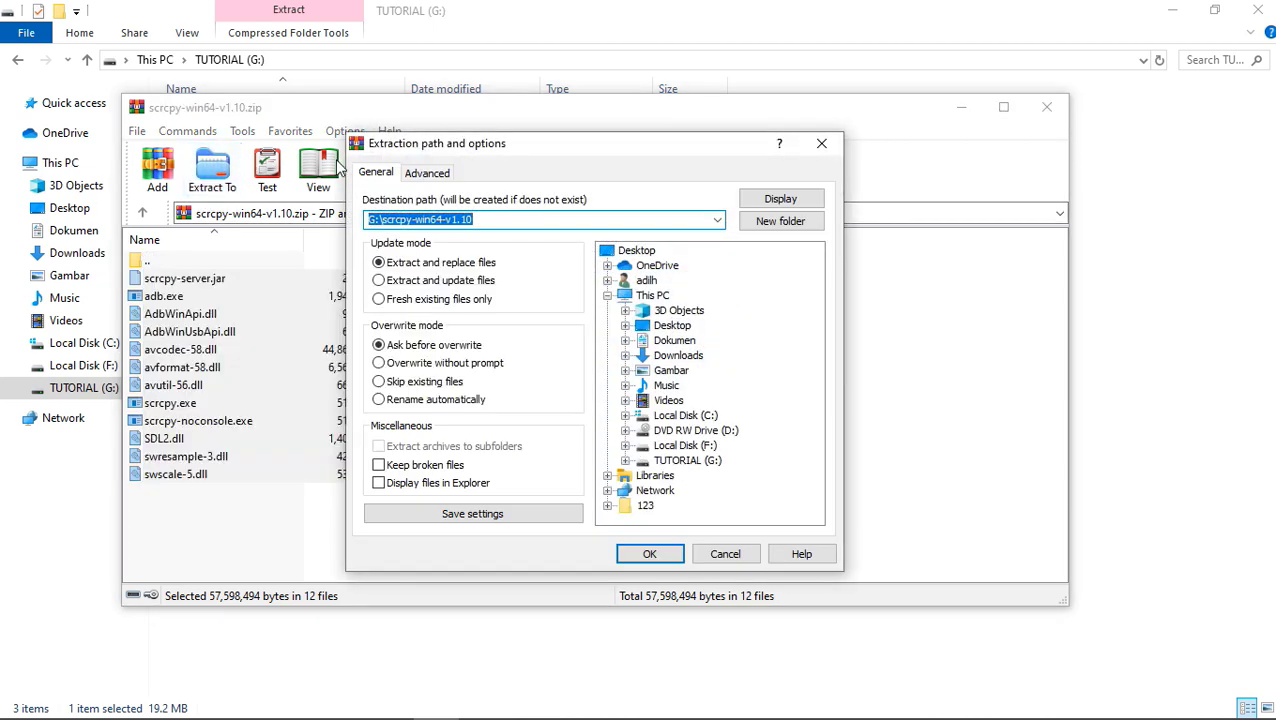
{"action": "left_click", "coordinate": [678, 462]}
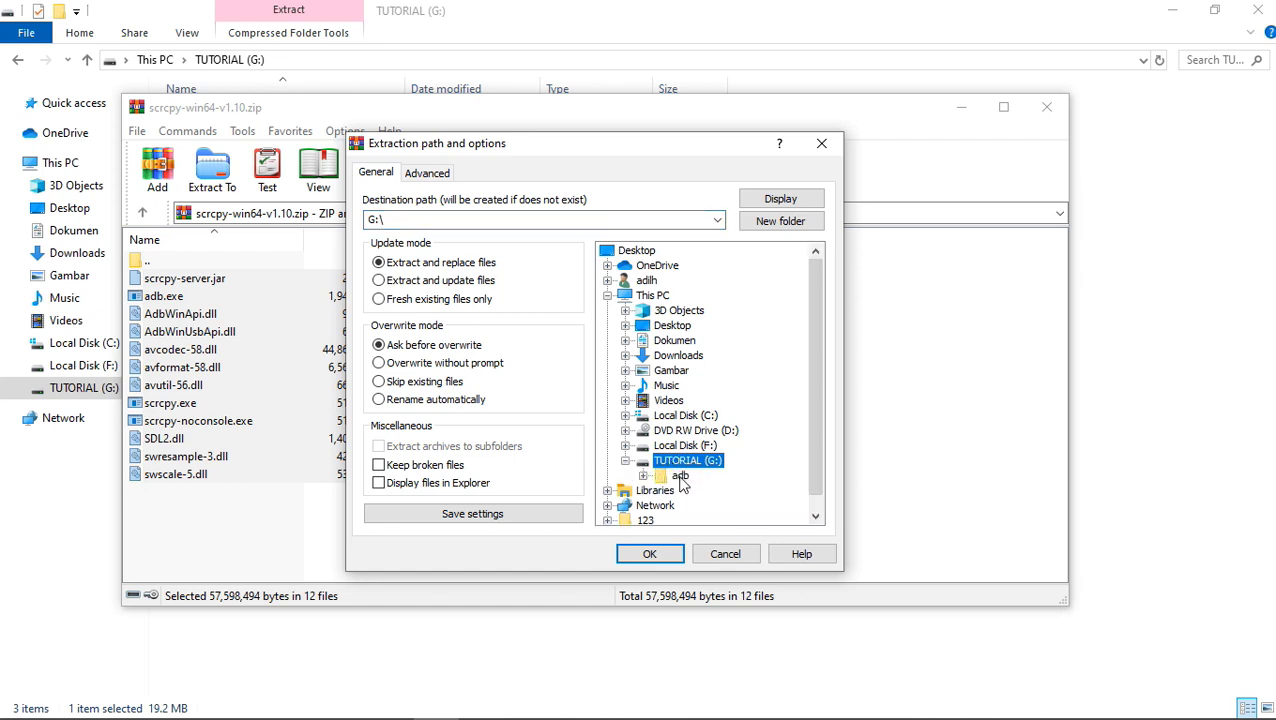
{"action": "left_click", "coordinate": [680, 477]}
{"action": "left_click", "coordinate": [716, 491]}
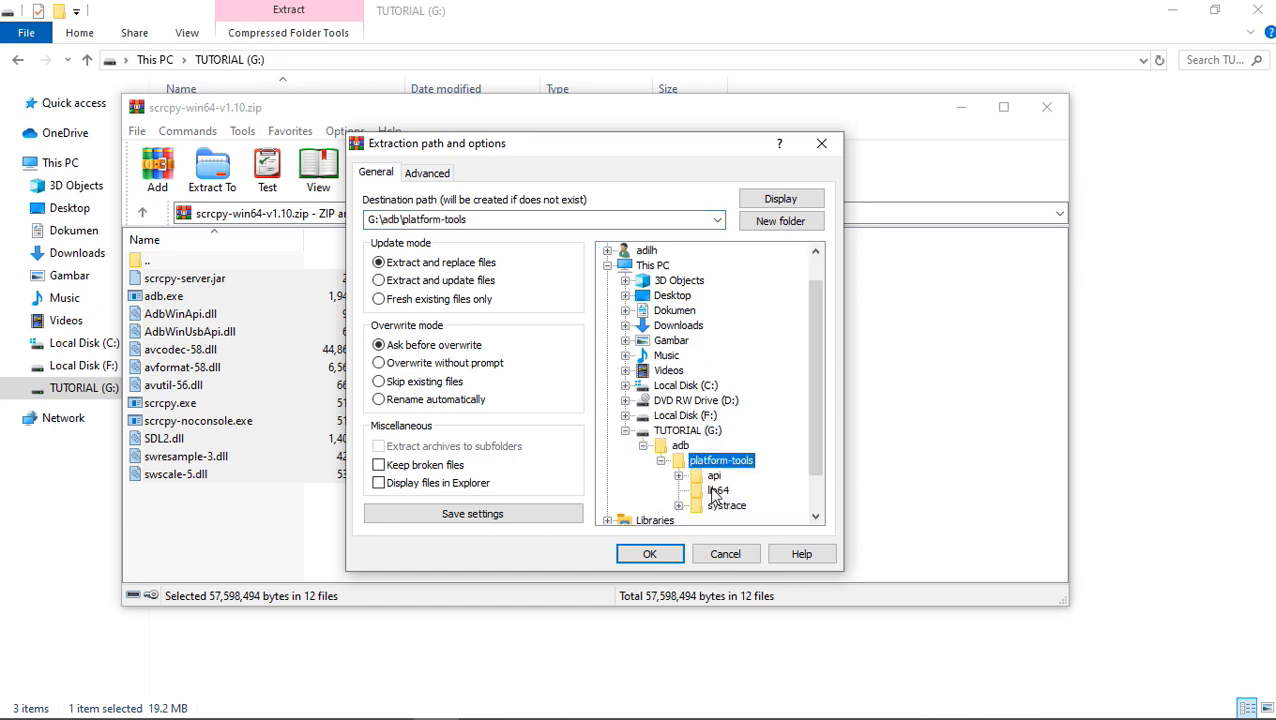
{"action": "left_click", "coordinate": [647, 558]}
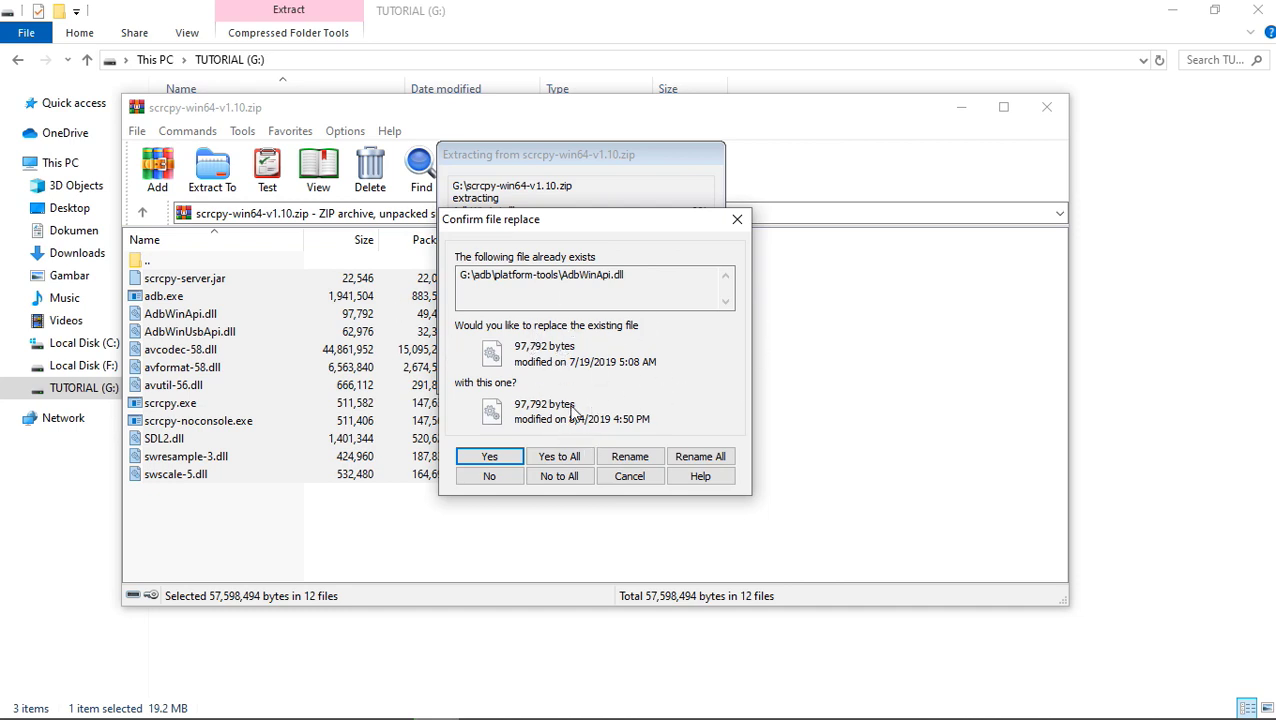
{"action": "left_click", "coordinate": [560, 457]}
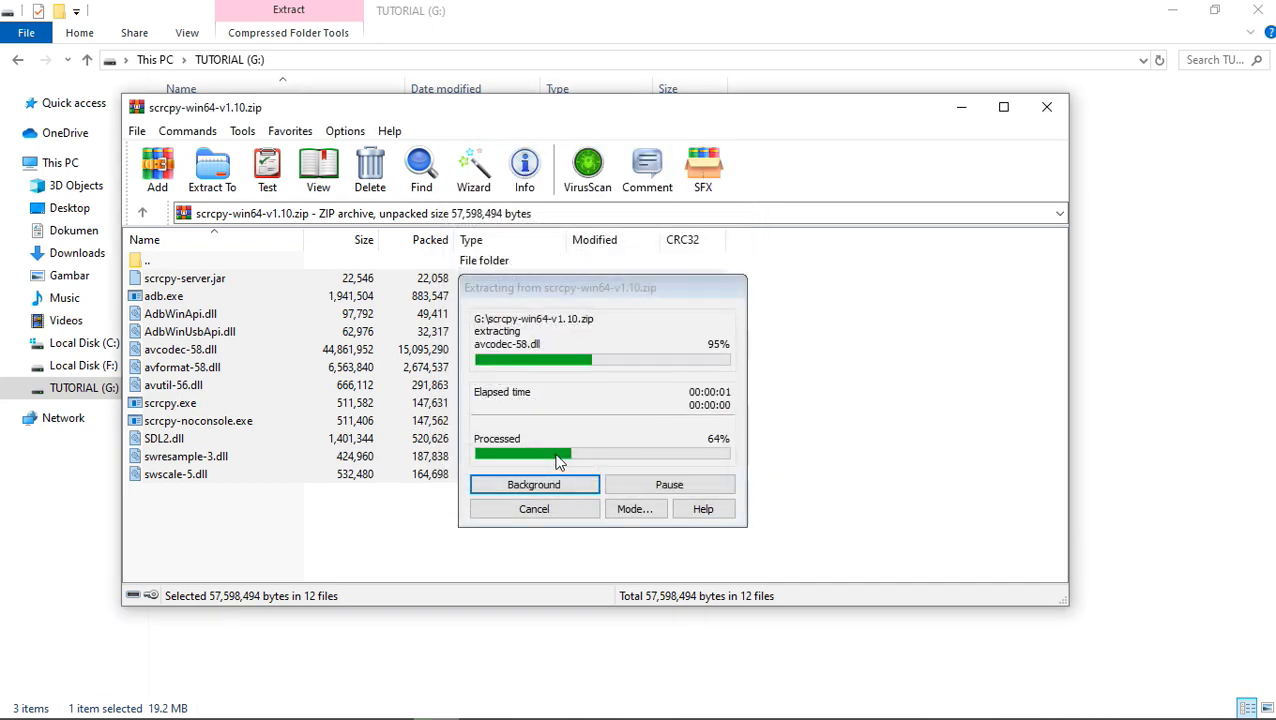
{"action": "left_click", "coordinate": [498, 566]}
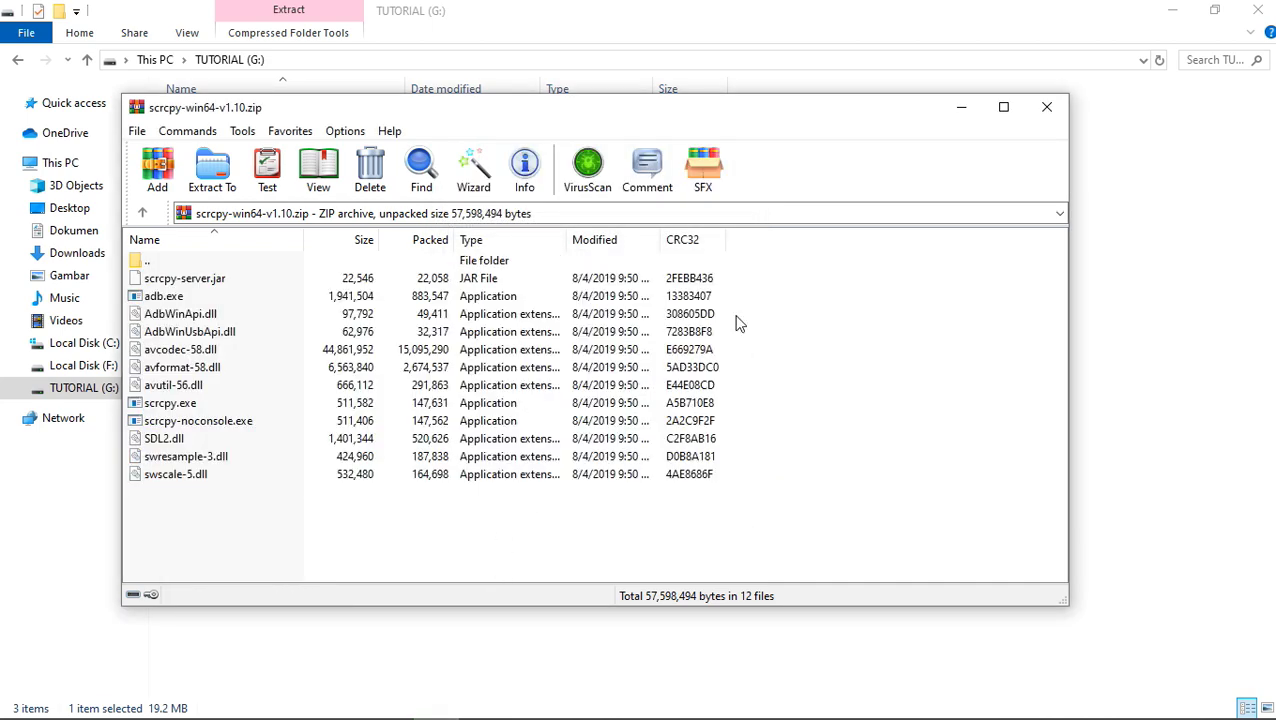
{"action": "left_click", "coordinate": [1047, 108]}
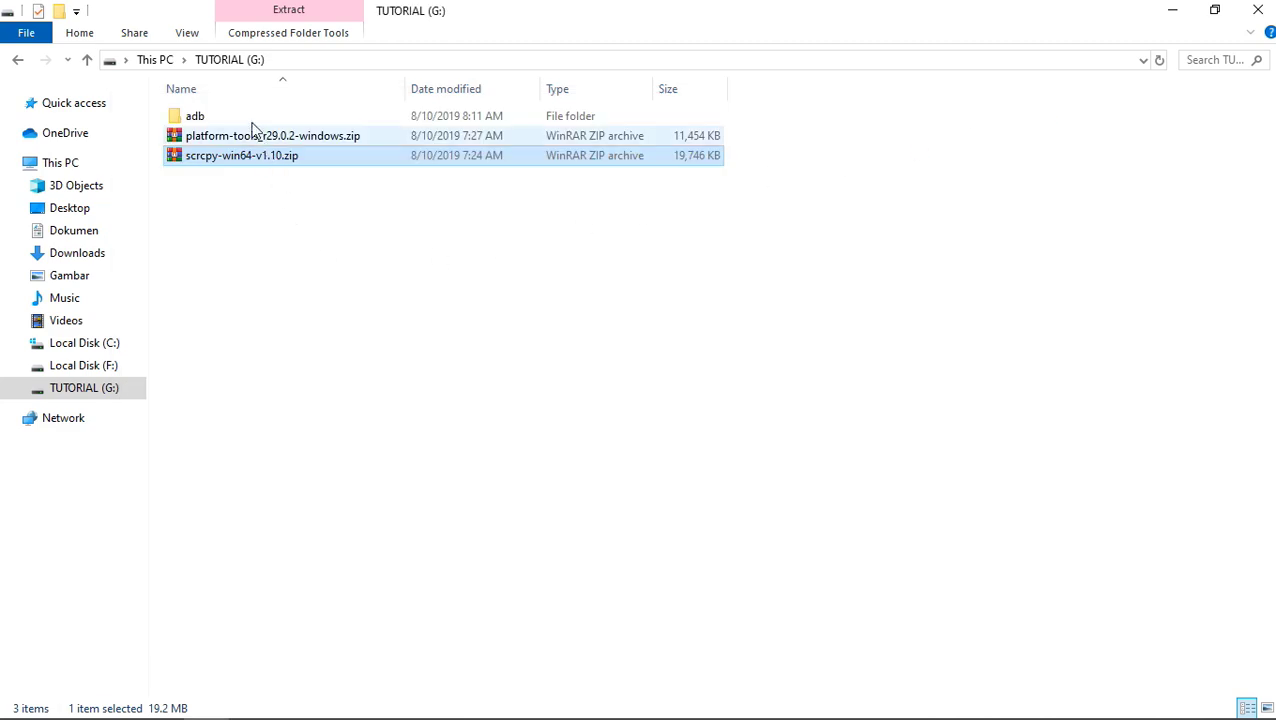
Open the platform-tools folder inside the adb folder.
{"action": "left_click", "coordinate": [251, 120]}
{"action": "double_click", "coordinate": [251, 120]}
{"action": "double_click", "coordinate": [251, 125]}
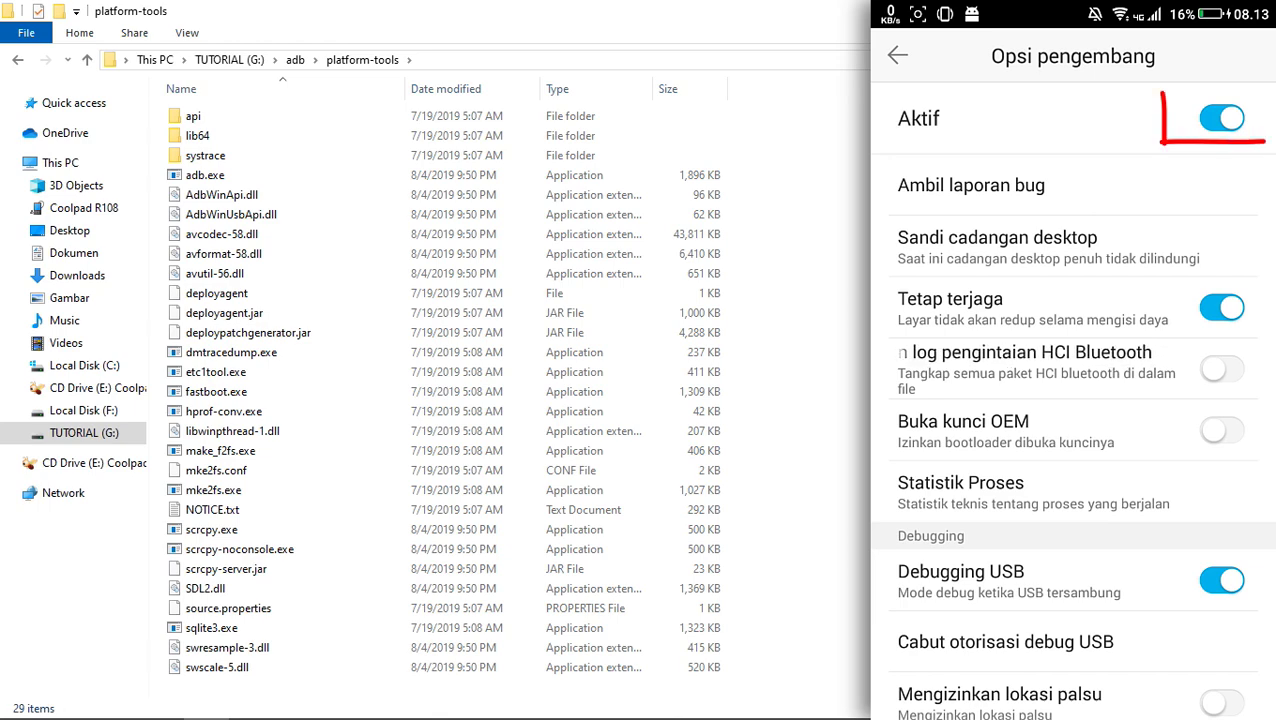
Enable USB debugging (Debugging USB) in the phone's developer options and allow it.
{"action": "scroll", "coordinate": [1073, 437], "scroll_direction": "down", "scroll_amount": 2}
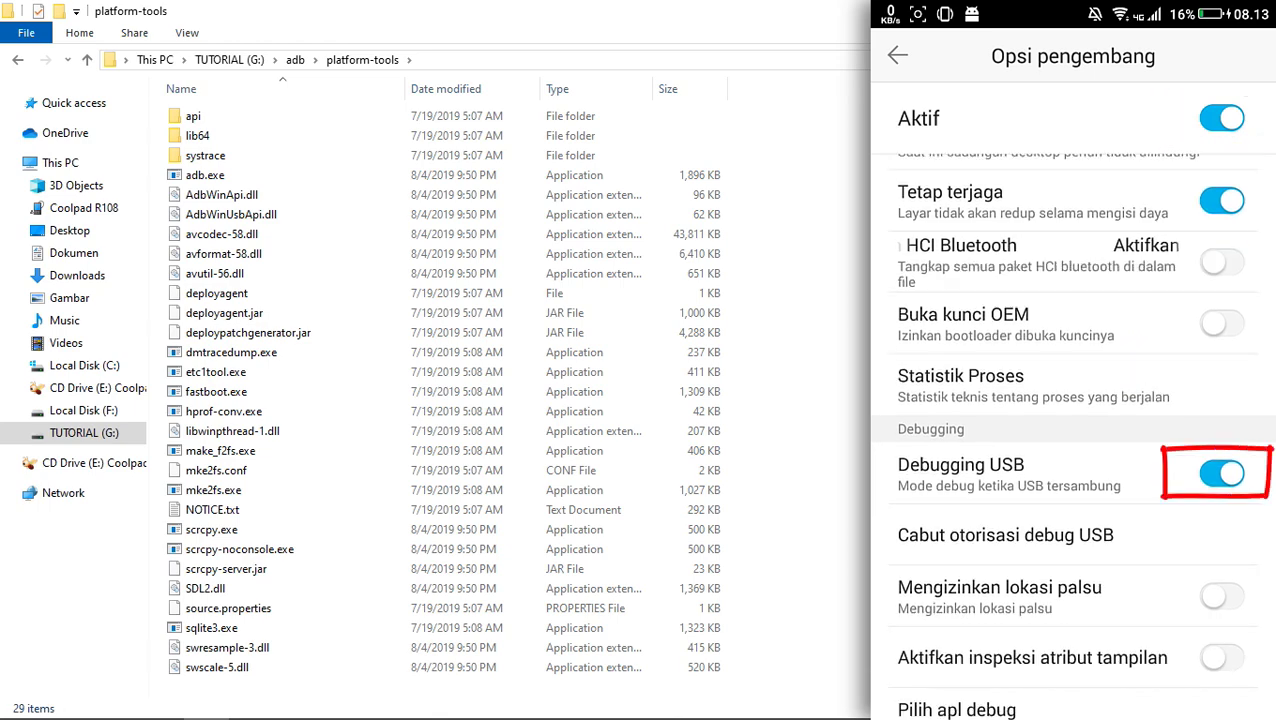
{"action": "left_click", "coordinate": [1221, 474]}
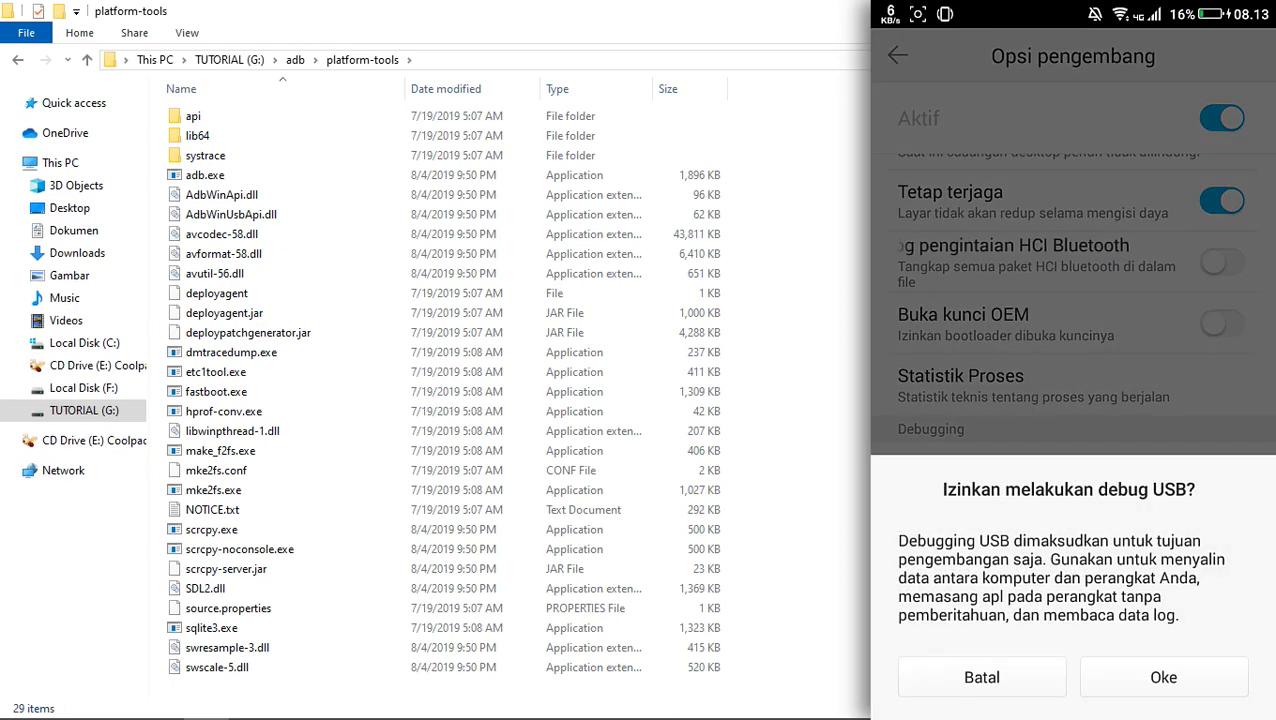
{"action": "left_click", "coordinate": [1163, 677]}
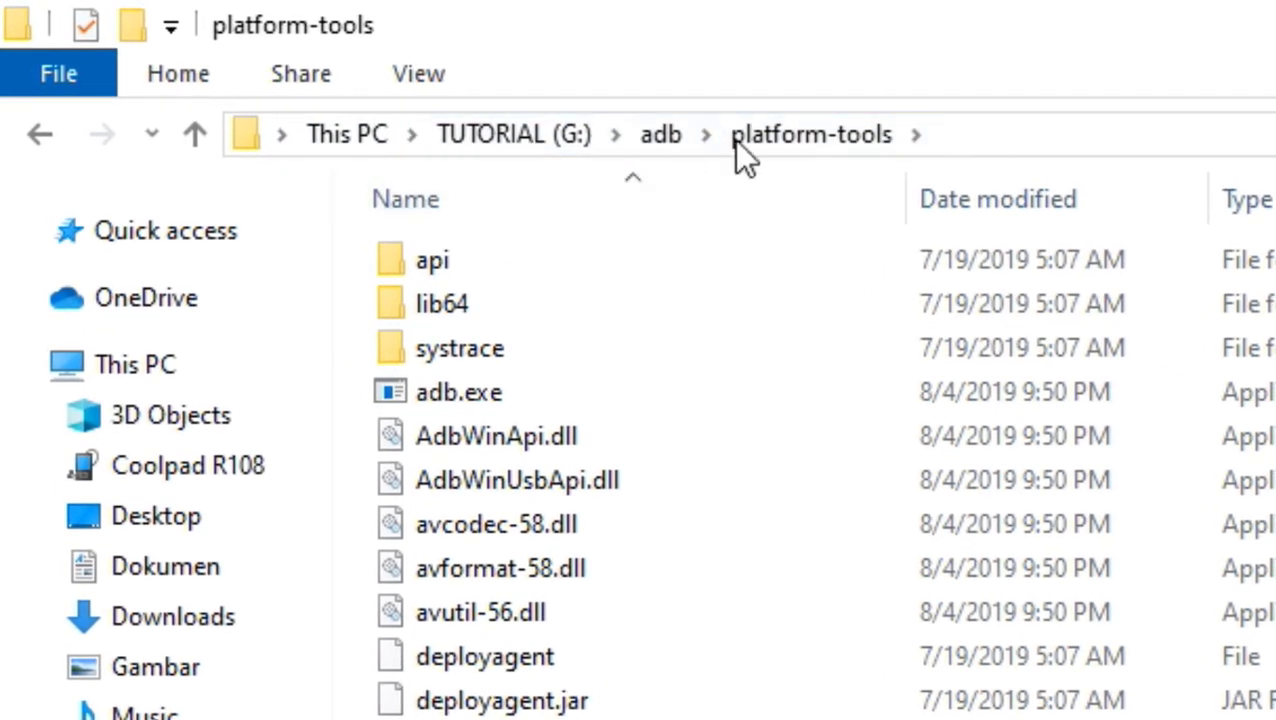
Open a command prompt in the G:\adb\platform-tools folder and list the attached devices with adb devices.
{"action": "left_click", "coordinate": [1116, 132]}
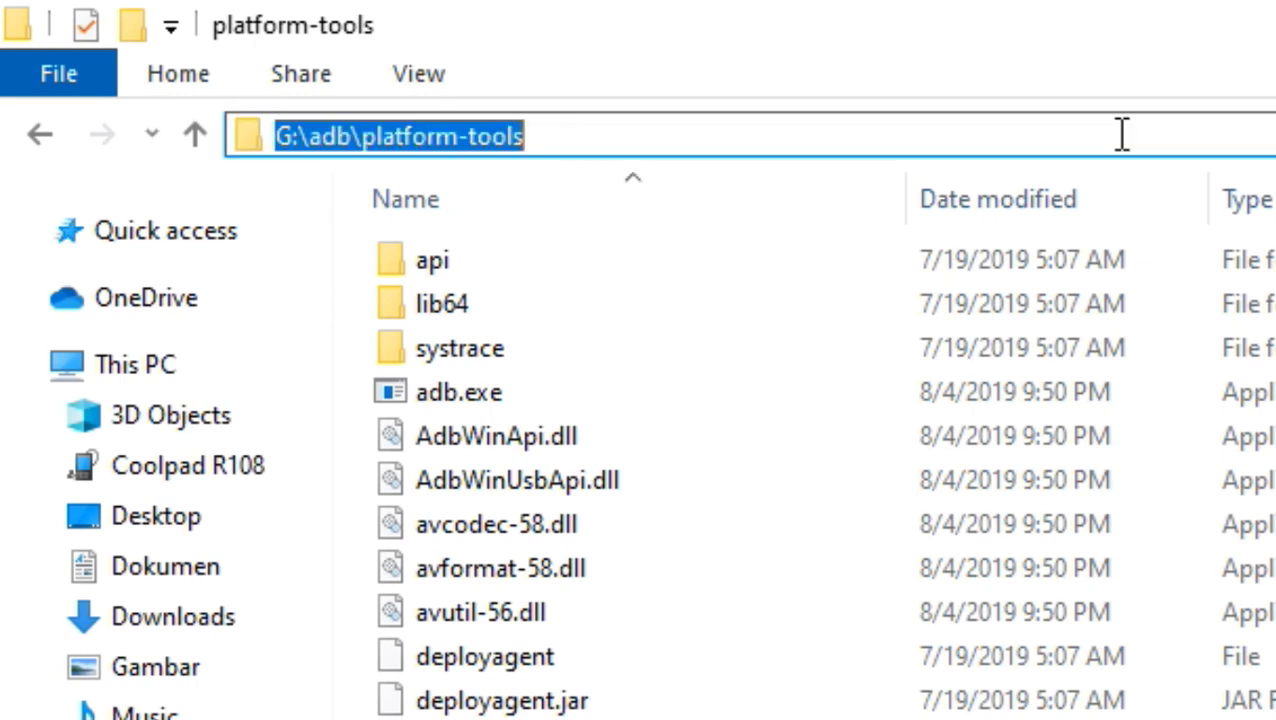
{"action": "type", "text": "cmd"}
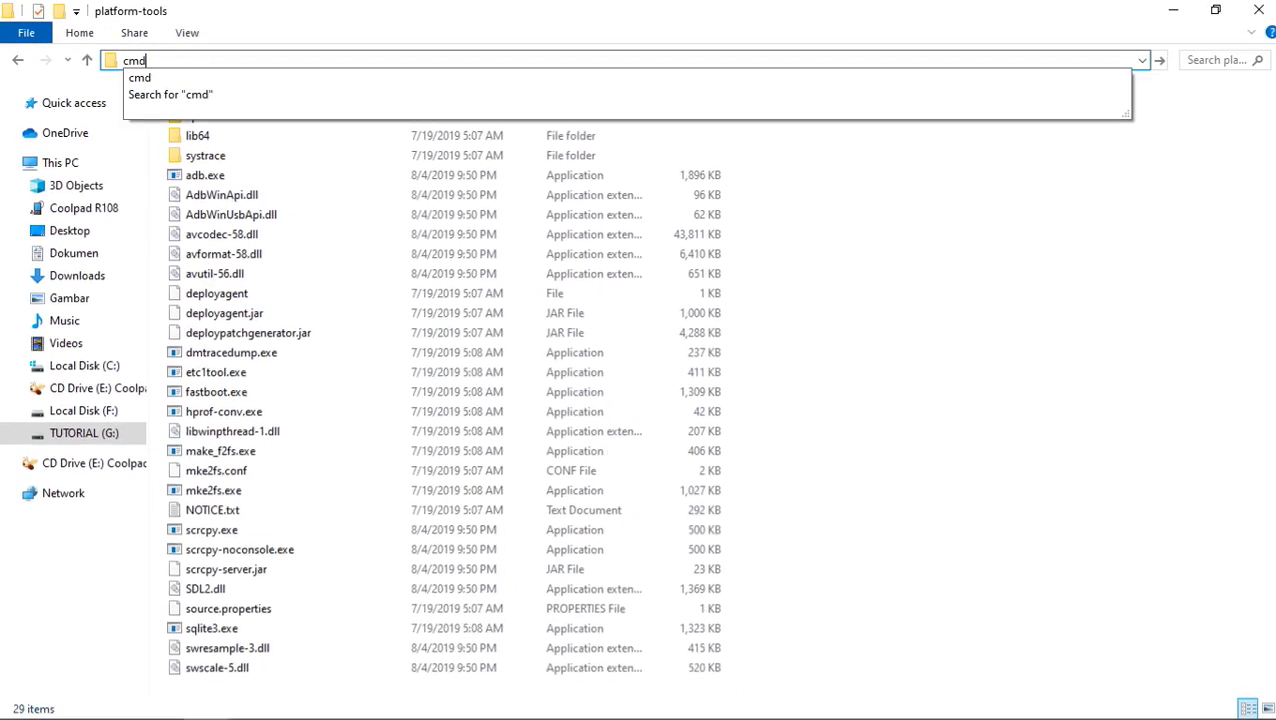
{"action": "key", "text": "Return"}
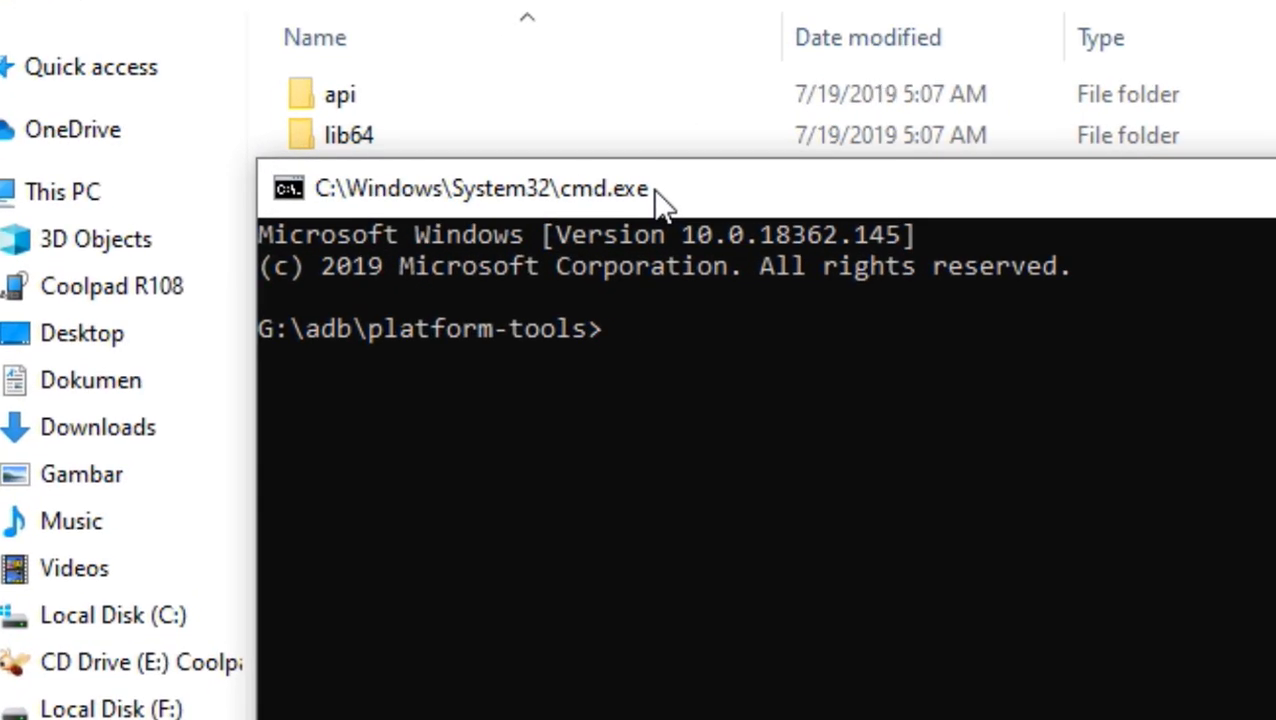
{"action": "type", "text": "adb devices"}
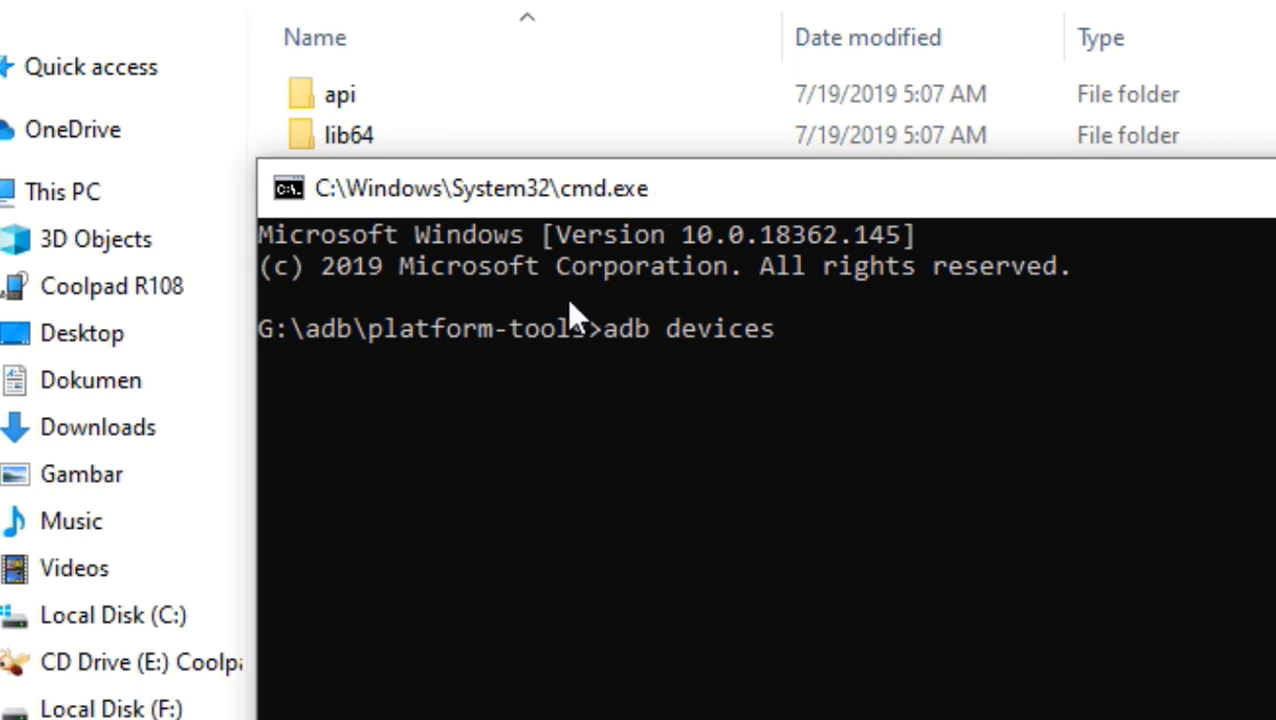
{"action": "key", "text": "Return"}
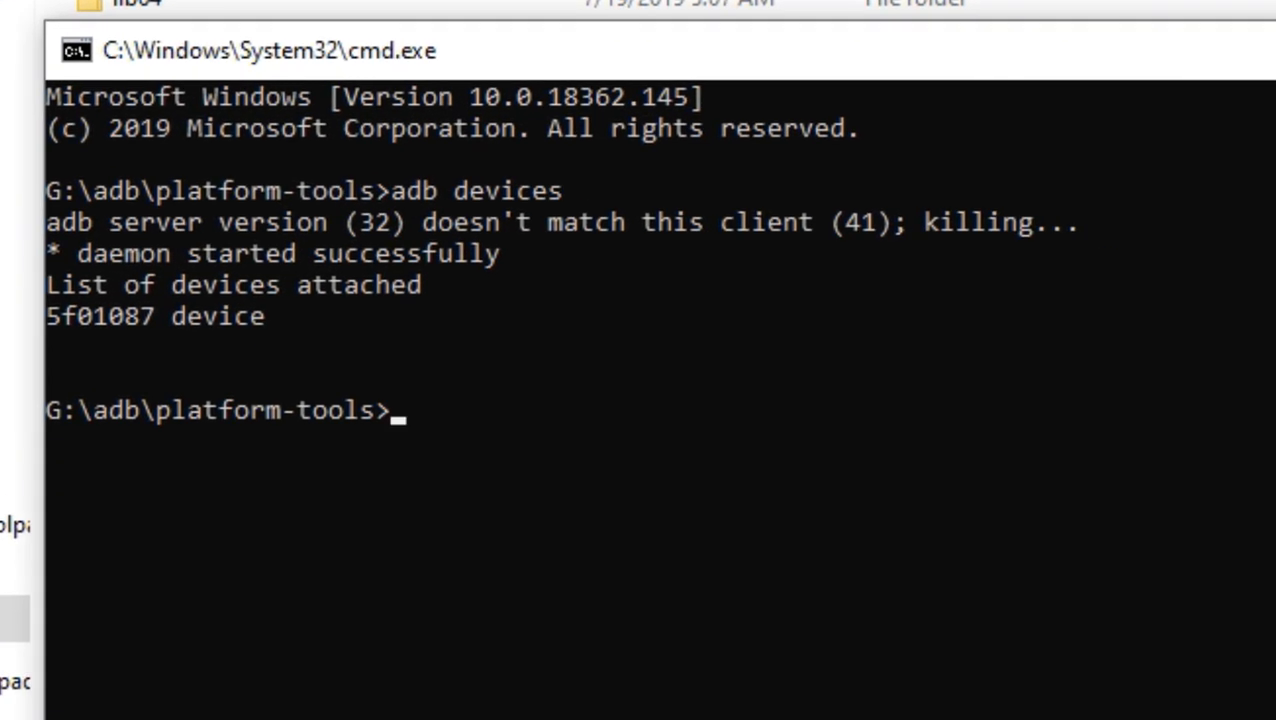
Run scrcpy.exe to mirror the phone's screen and move the Coolpad R108 mirror window aside.
{"action": "type", "text": "scrcpy.exe"}
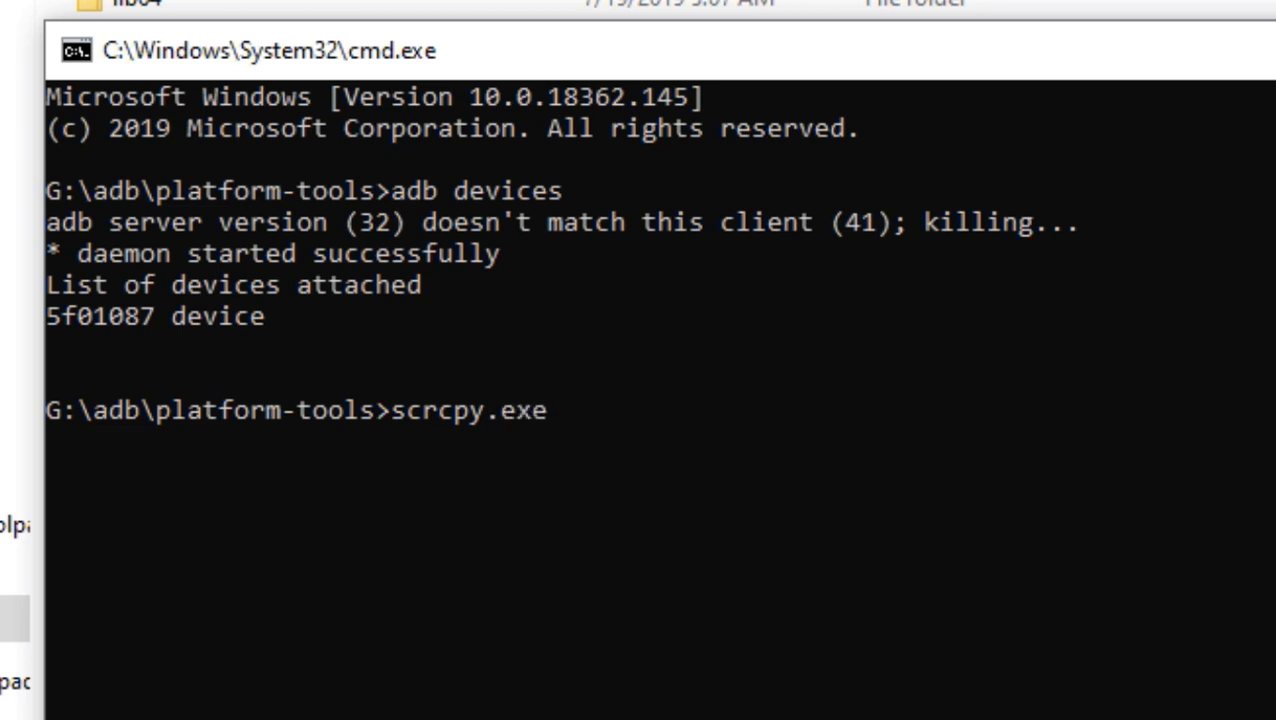
{"action": "key", "text": "Return"}
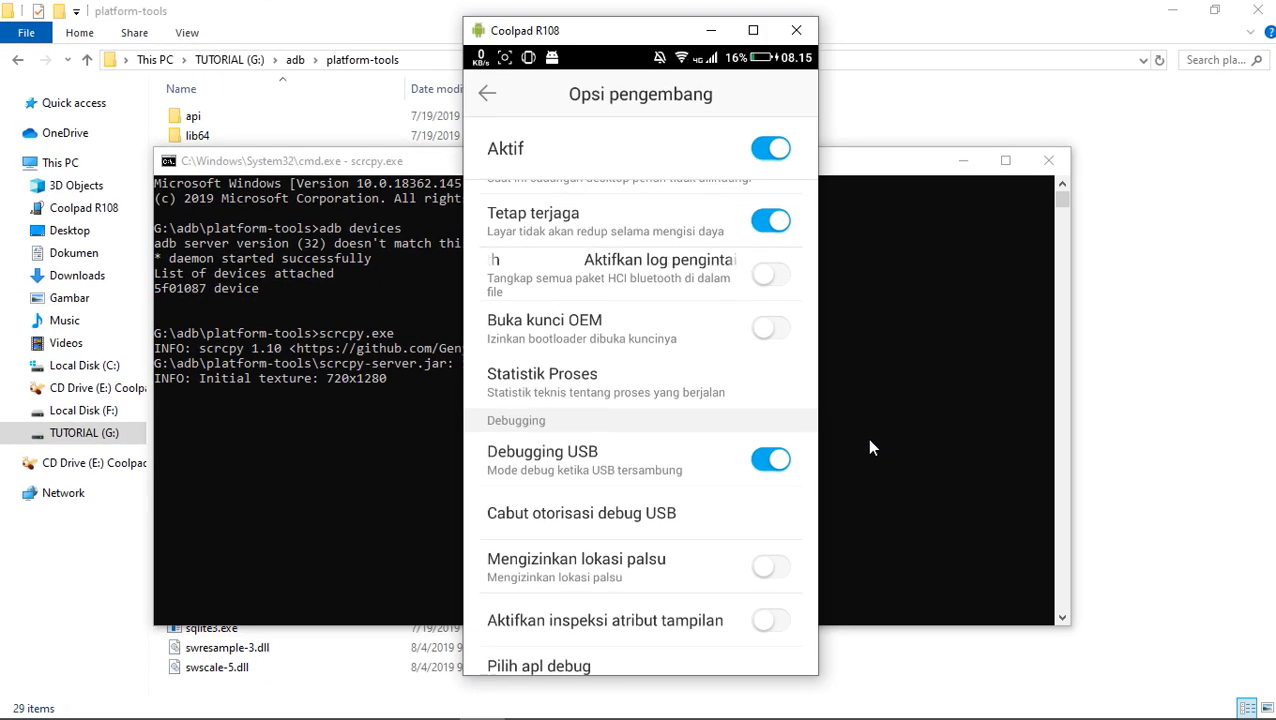
{"action": "left_click_drag", "start_coordinate": [557, 33], "coordinate": [647, 36]}
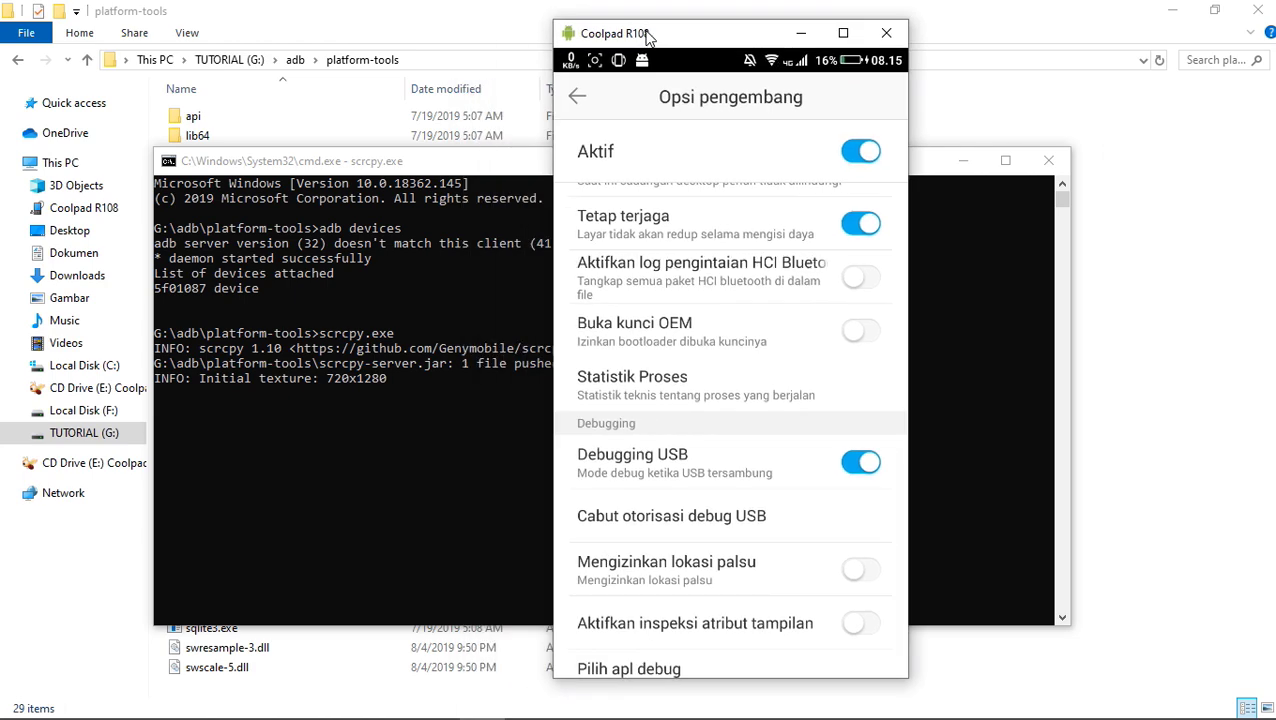
Go back from the developer options to the mirrored phone's main settings list and look through its entries.
{"action": "key", "text": "ctrl+b"}
{"action": "left_click_drag", "start_coordinate": [687, 316], "coordinate": [730, 574]}
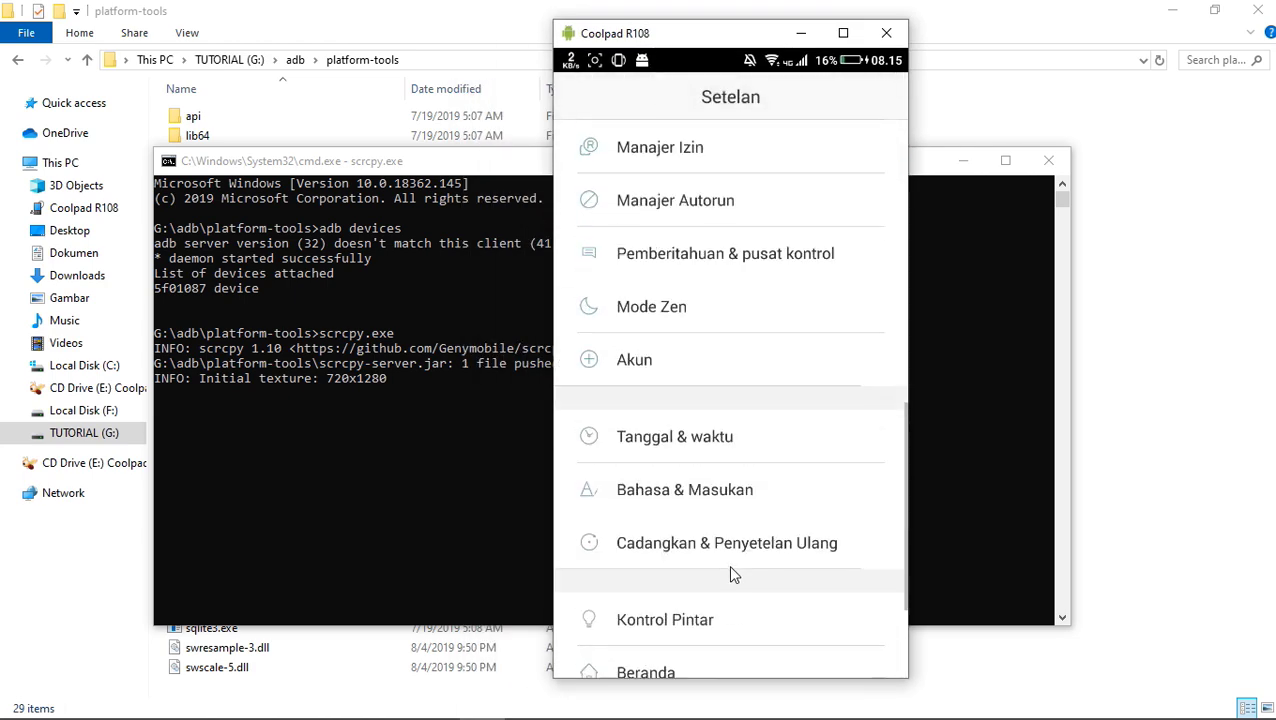
{"action": "scroll", "coordinate": [735, 288], "scroll_direction": "down", "scroll_amount": 3}
{"action": "scroll", "coordinate": [749, 327], "scroll_direction": "up", "scroll_amount": 3}
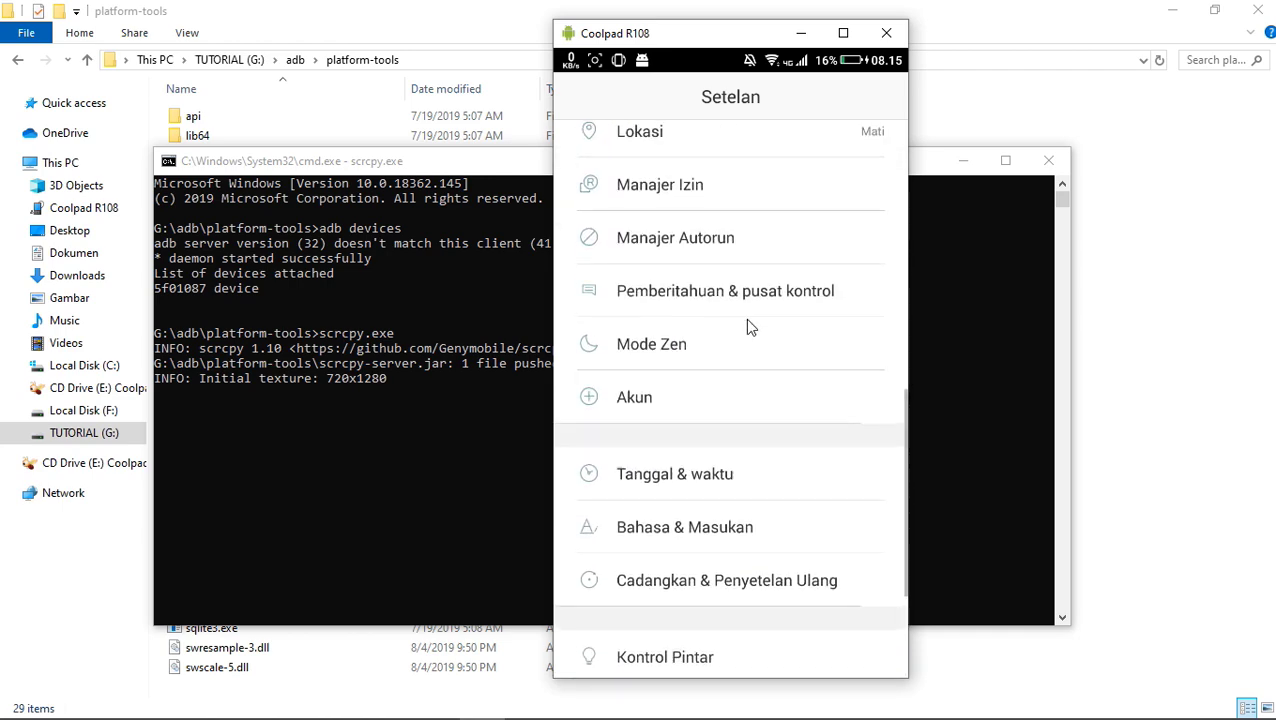
{"action": "scroll", "coordinate": [745, 318], "scroll_direction": "down", "scroll_amount": 2}
{"action": "scroll", "coordinate": [737, 312], "scroll_direction": "down", "scroll_amount": 2}
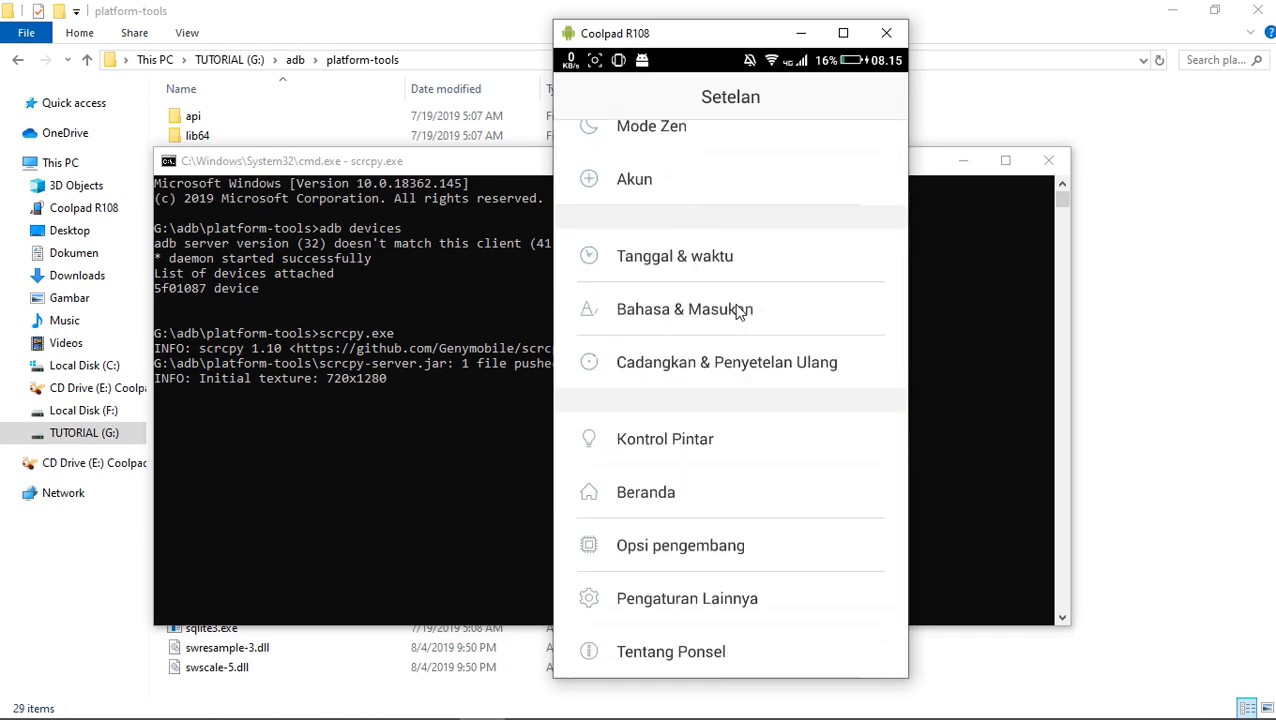
{"action": "scroll", "coordinate": [737, 315], "scroll_direction": "up", "scroll_amount": 5}
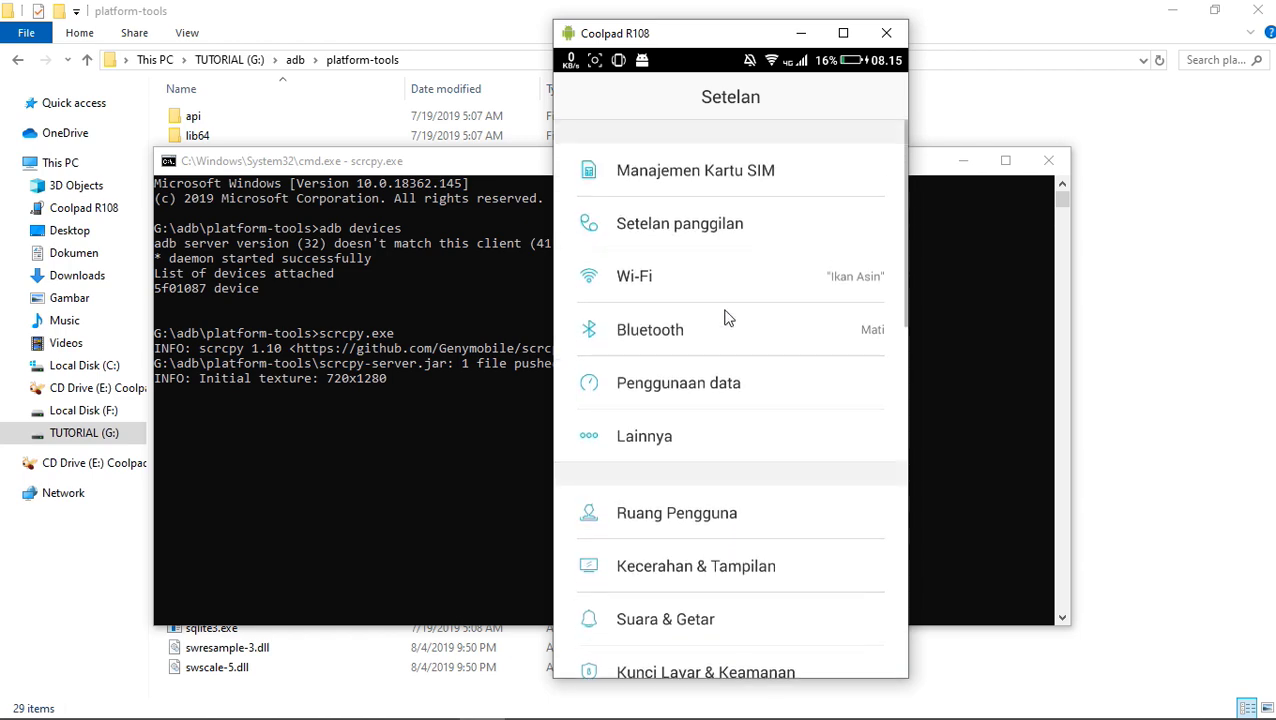
Return the mirrored phone to its home screen and close the mirror window.
{"action": "right_click", "coordinate": [763, 500]}
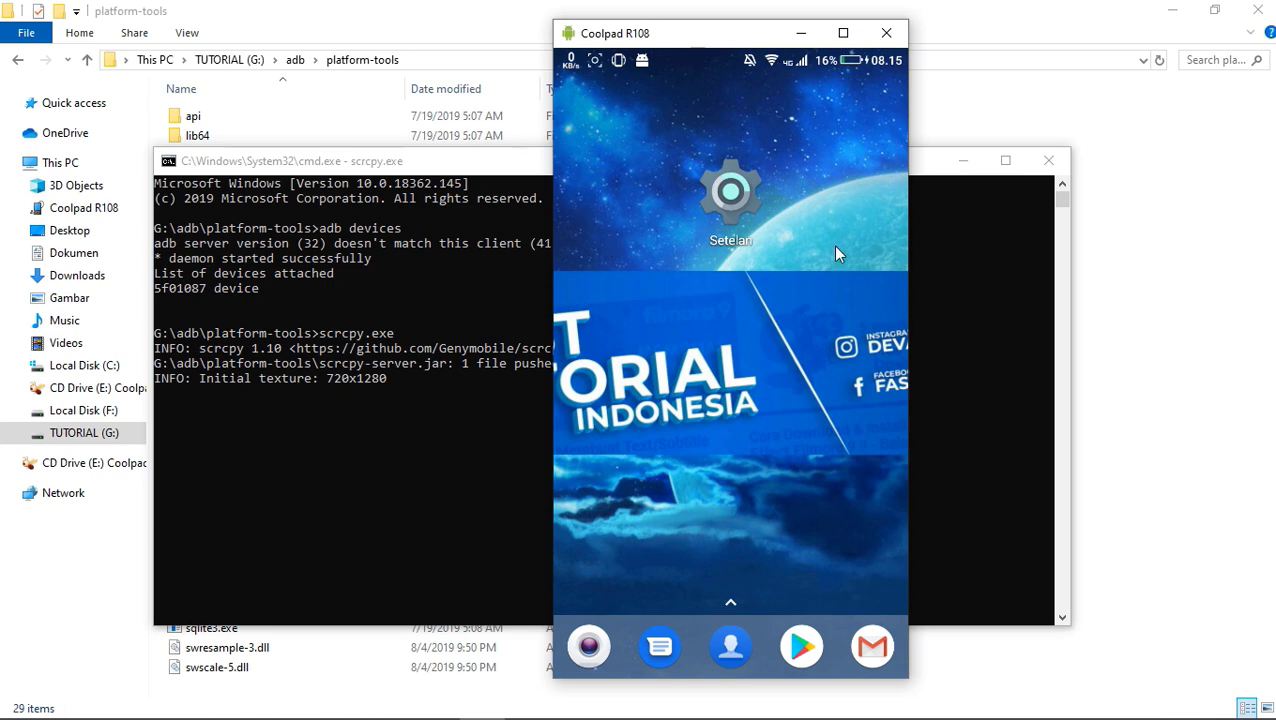
{"action": "left_click", "coordinate": [886, 36]}
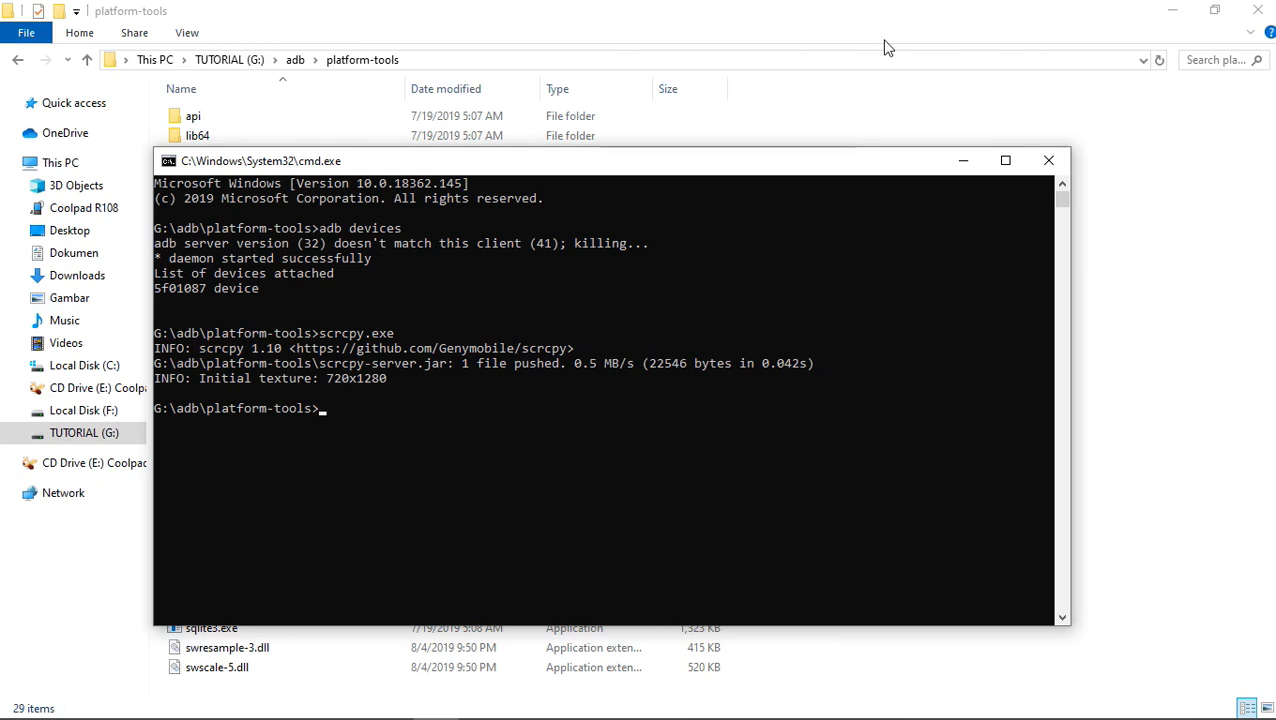